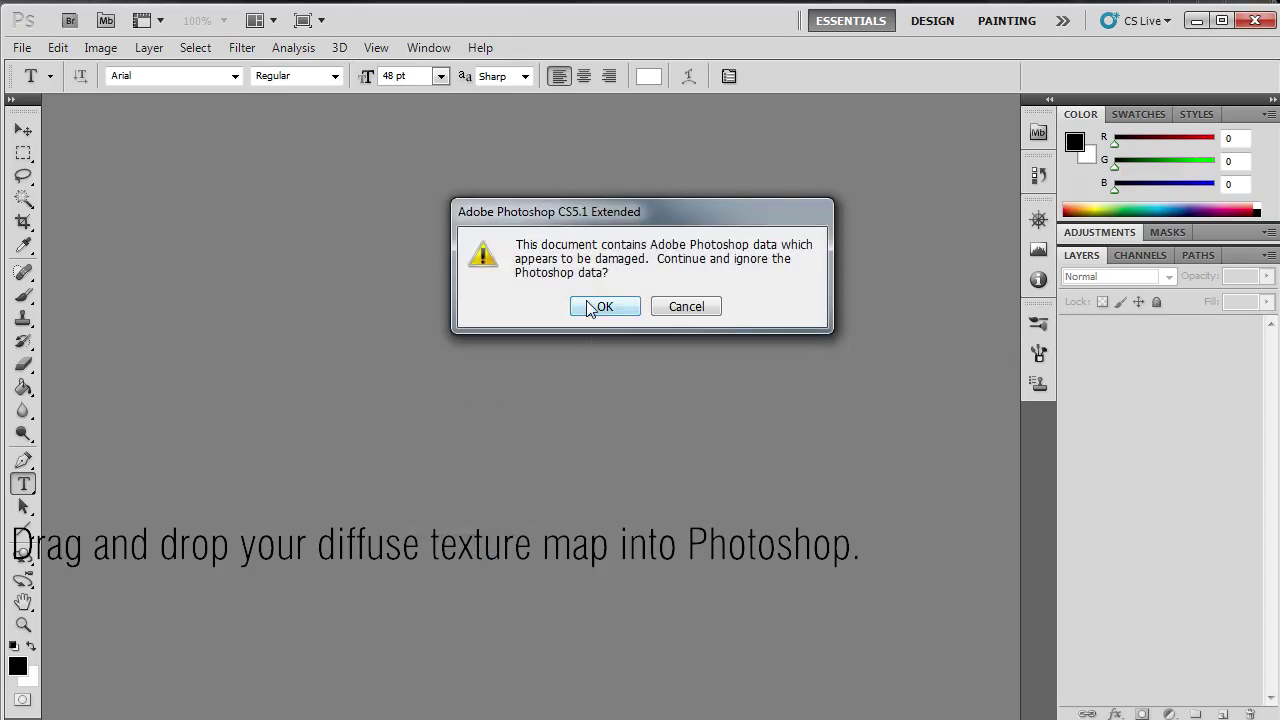
Step: Open the brick texture while ignoring its damaged Photoshop data, and convert the Background into a regular layer named Layer 0
left_click(590, 307)
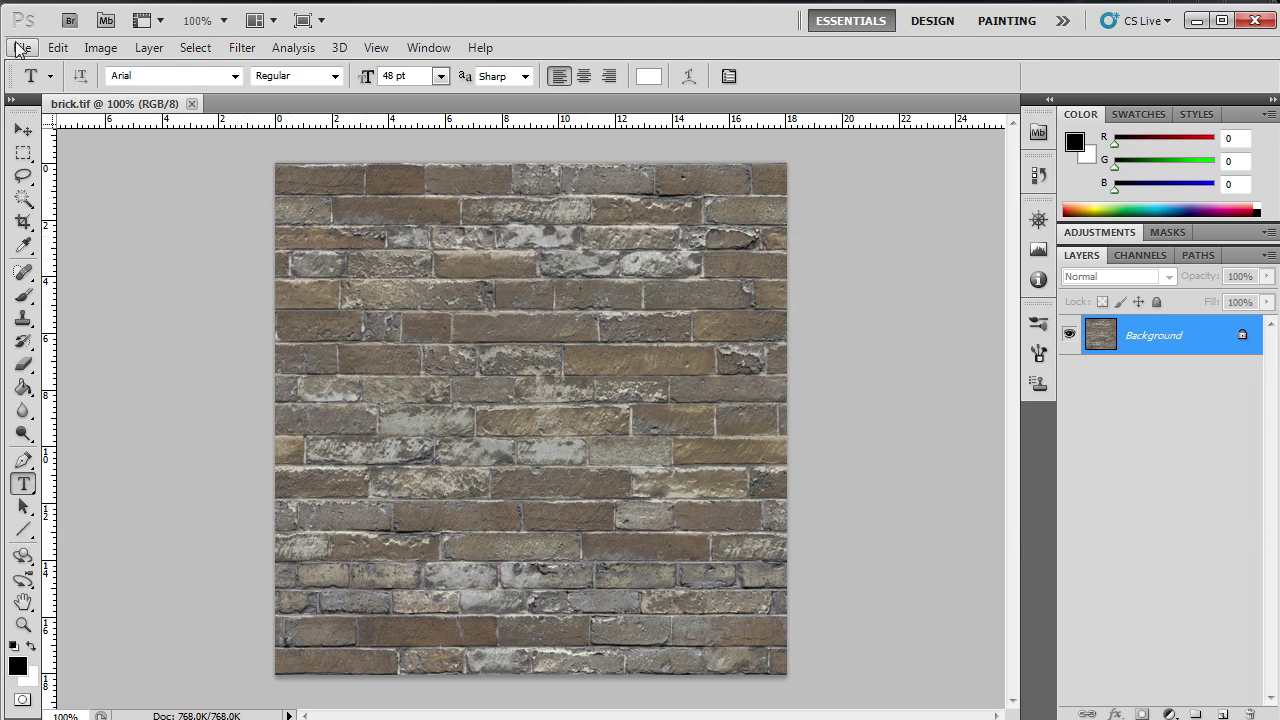
double_click(1160, 340)
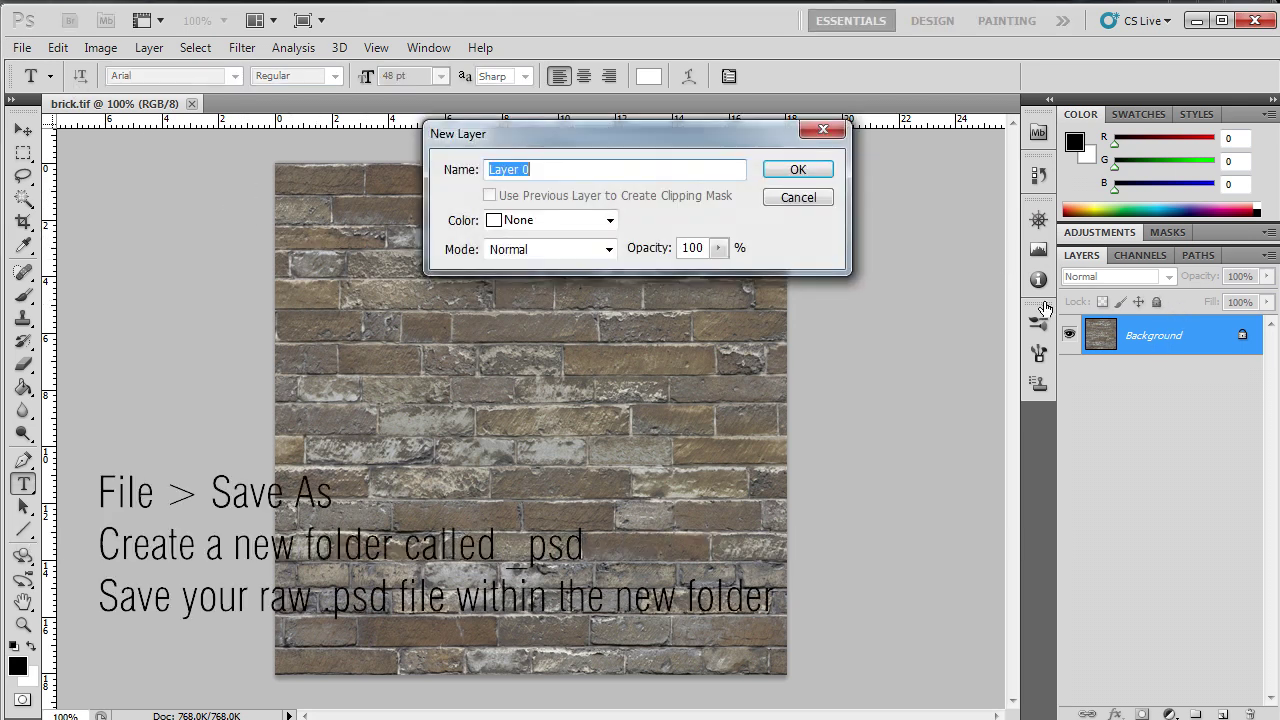
left_click(798, 170)
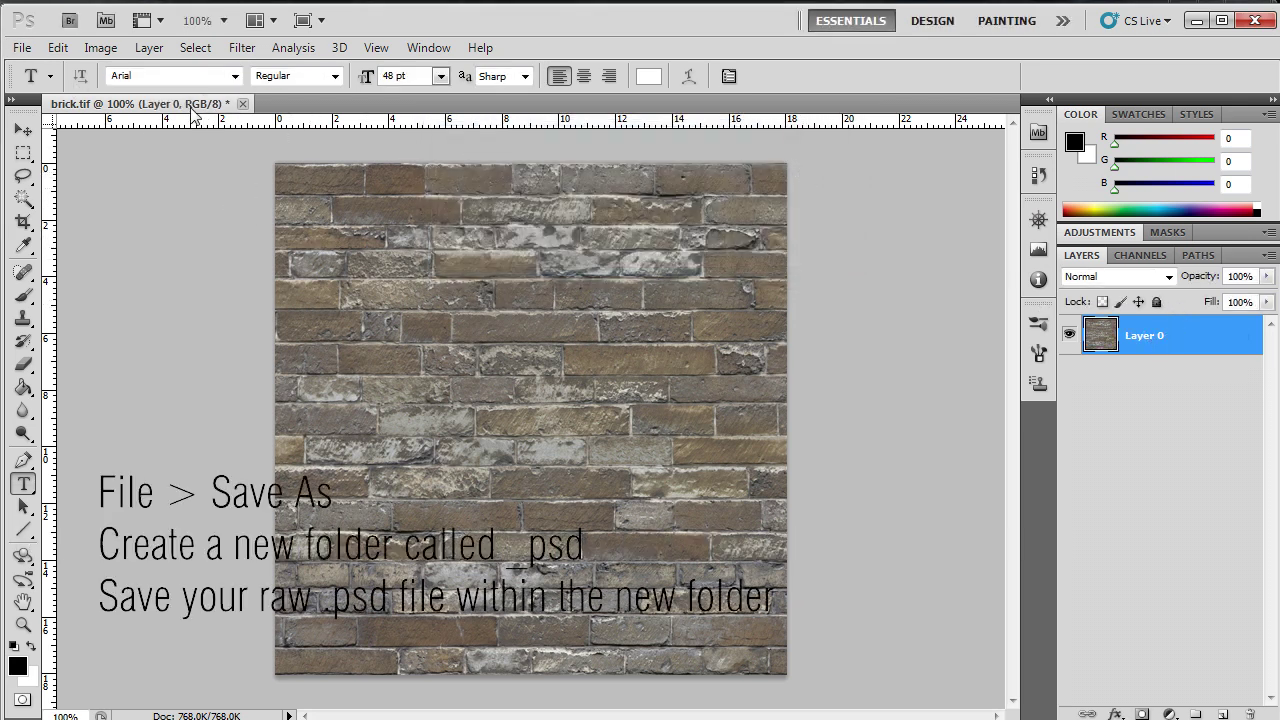
Step: Save the document as brick.psd in Photoshop format inside the _psd folder, replacing the existing file
left_click(21, 47)
left_click(55, 352)
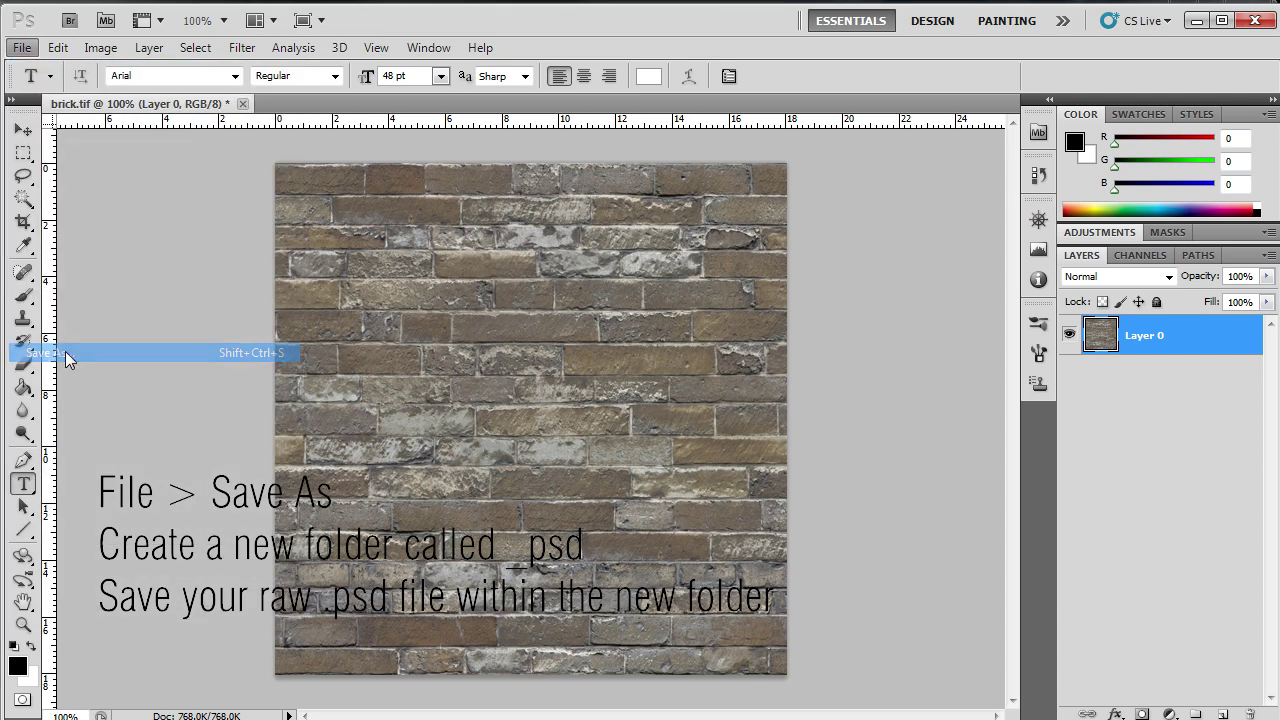
double_click(515, 155)
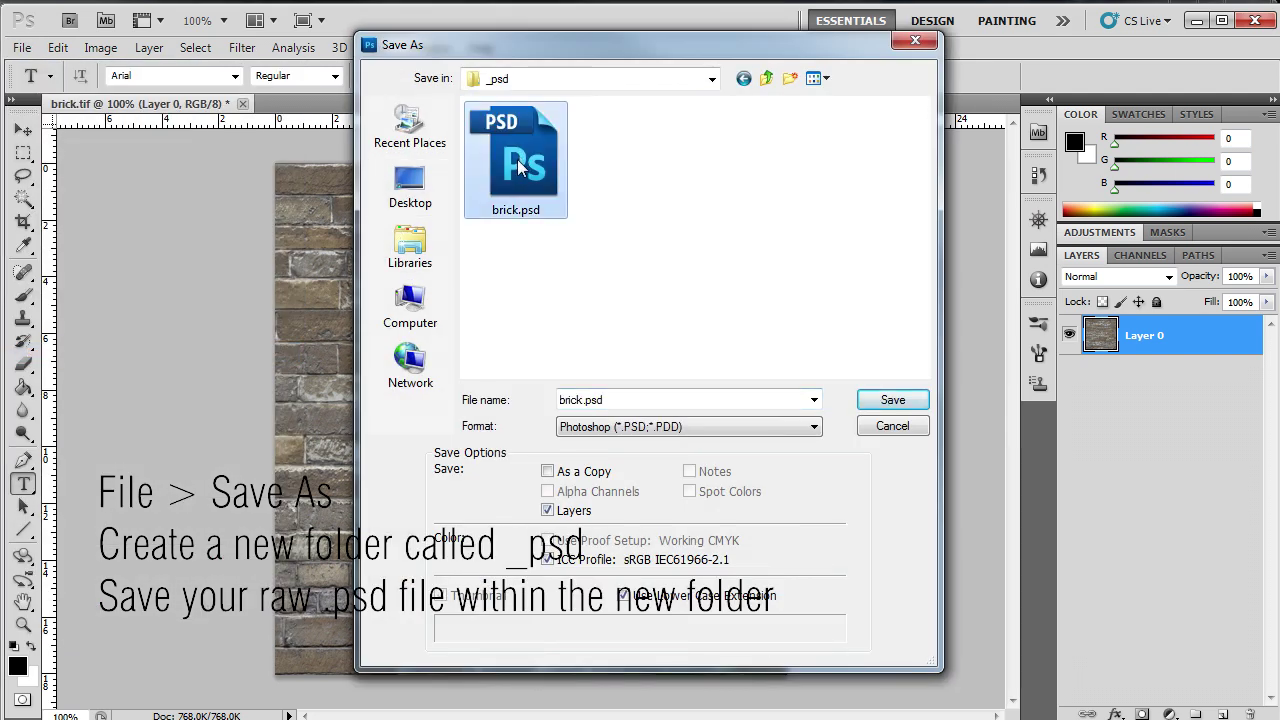
left_click(890, 402)
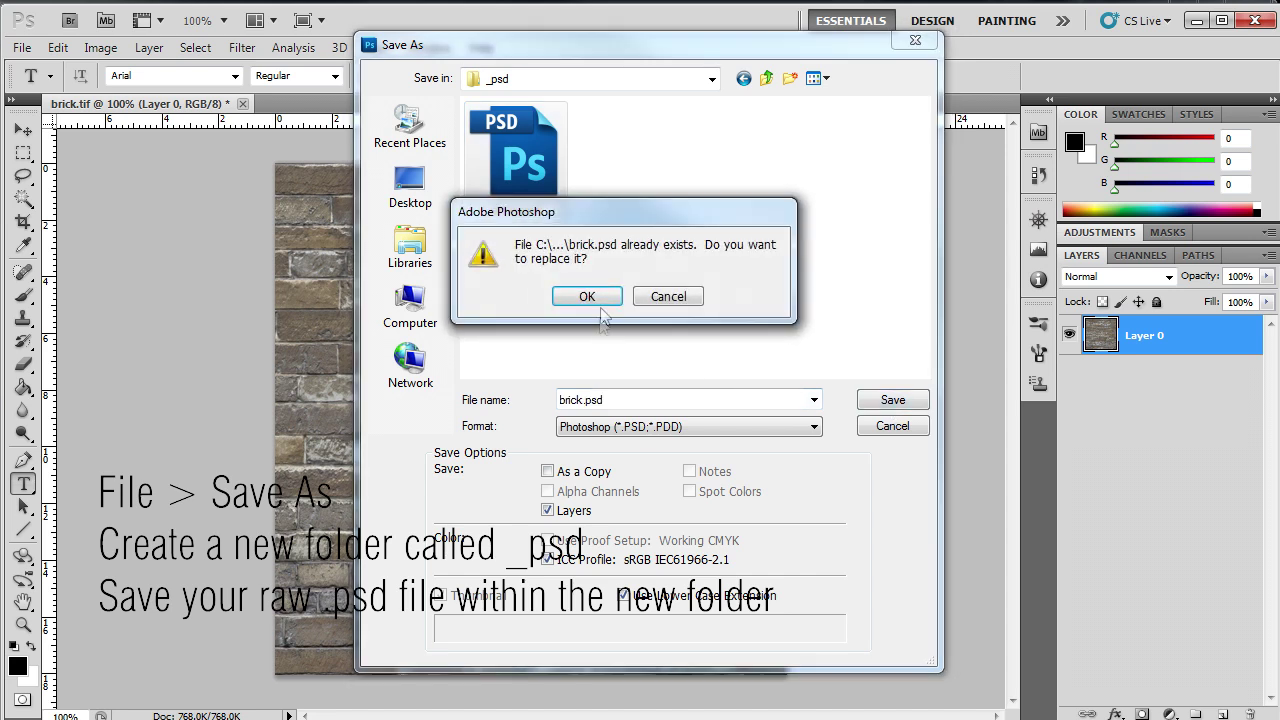
left_click(605, 297)
left_click(853, 168)
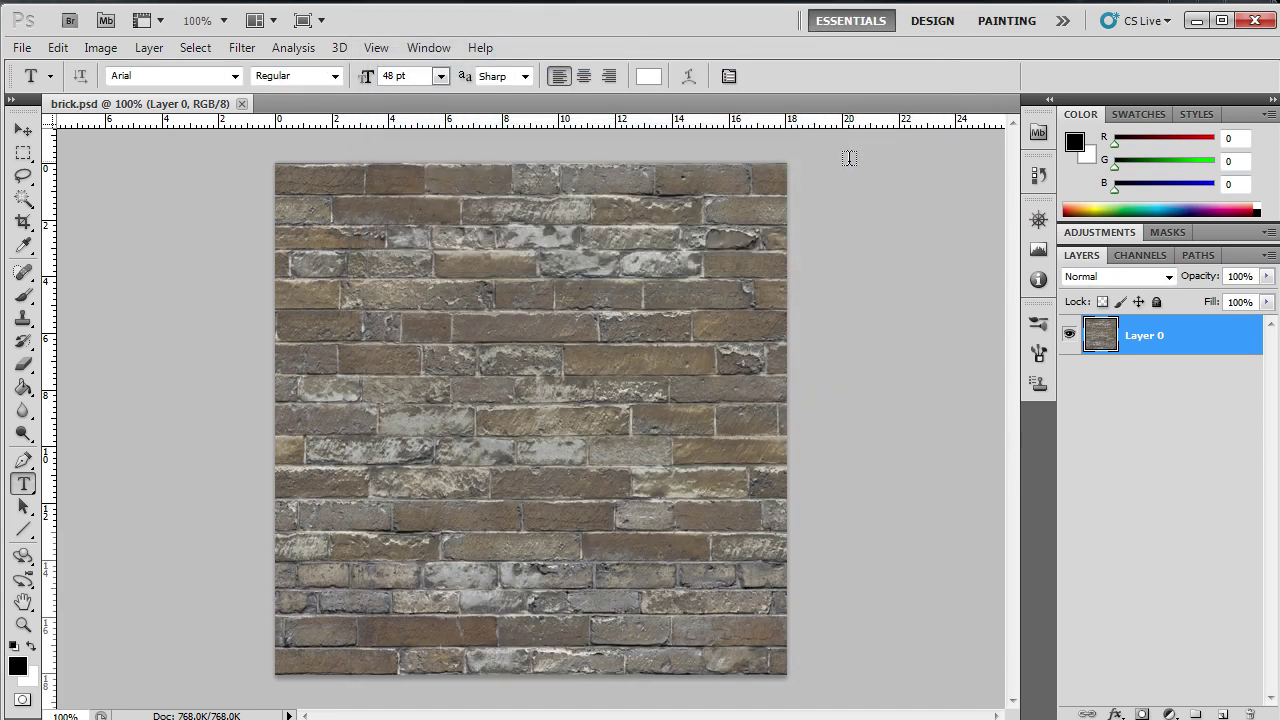
Step: Duplicate Layer 0 twice and place the three brick layers into three new layer groups, one per group
left_click_drag(1135, 340, 1222, 714)
left_click_drag(1146, 340, 1222, 714)
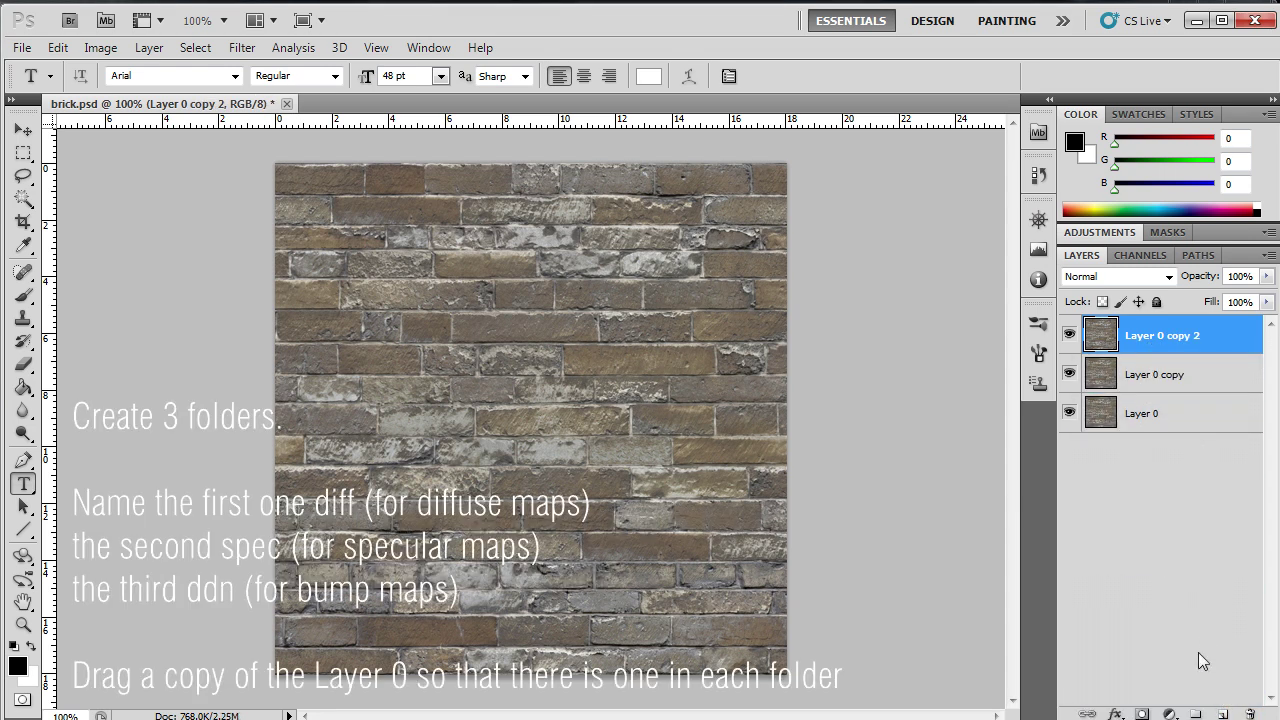
left_click(1196, 714)
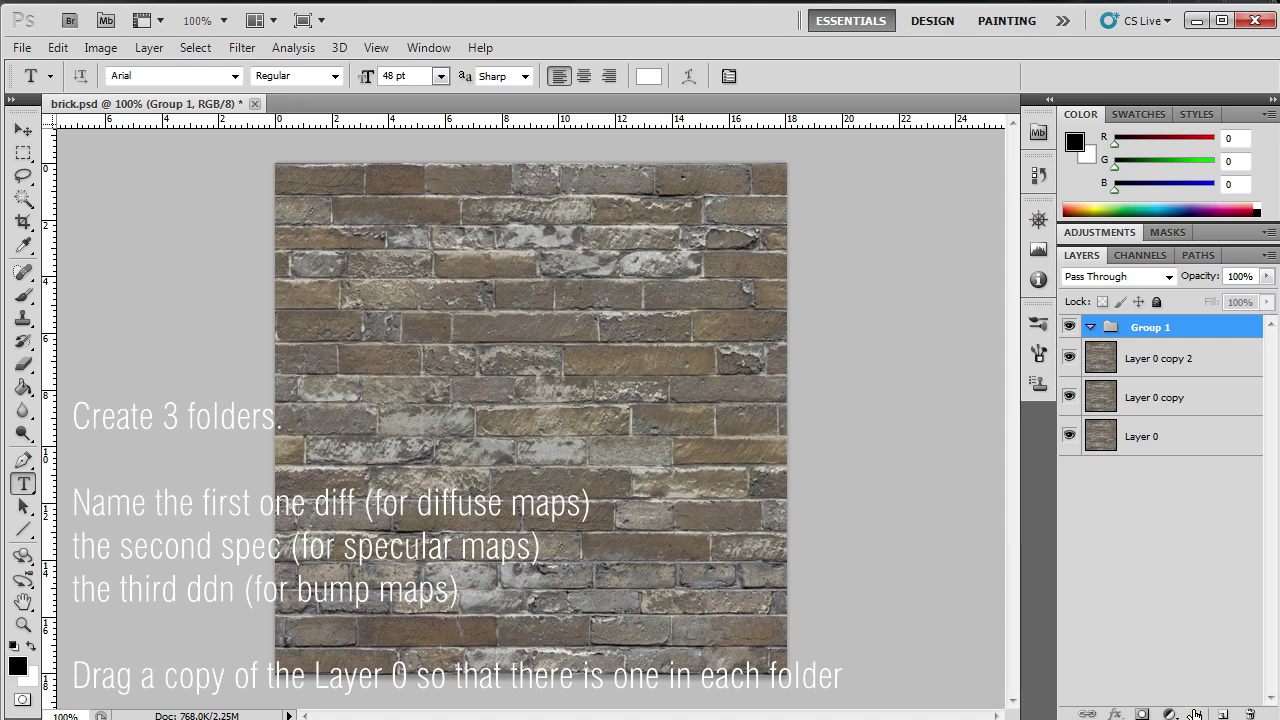
left_click(1196, 714)
left_click(1196, 714)
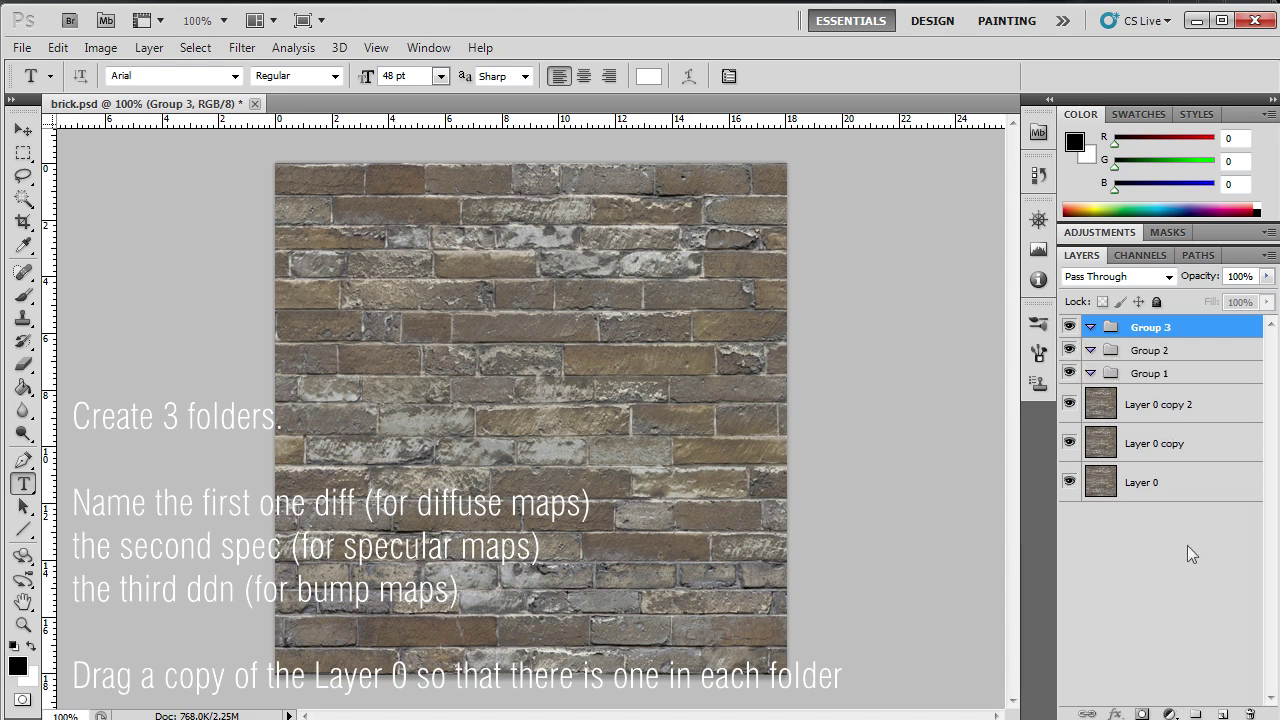
left_click_drag(1157, 425, 1160, 392)
left_click_drag(1160, 482, 1172, 443)
Step: Rename Group 3 as diff, Group 2 as spec and Group 1 as ddn, and hide the diff group
double_click(1153, 330)
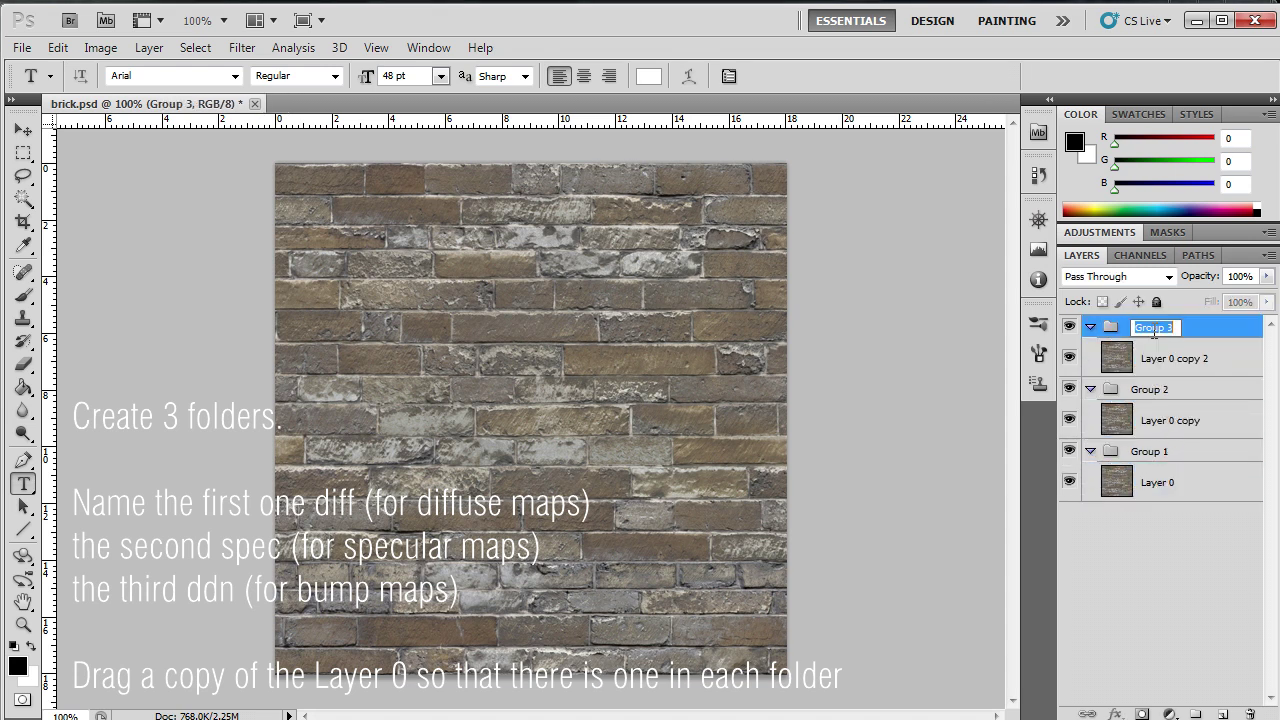
left_click(1069, 327)
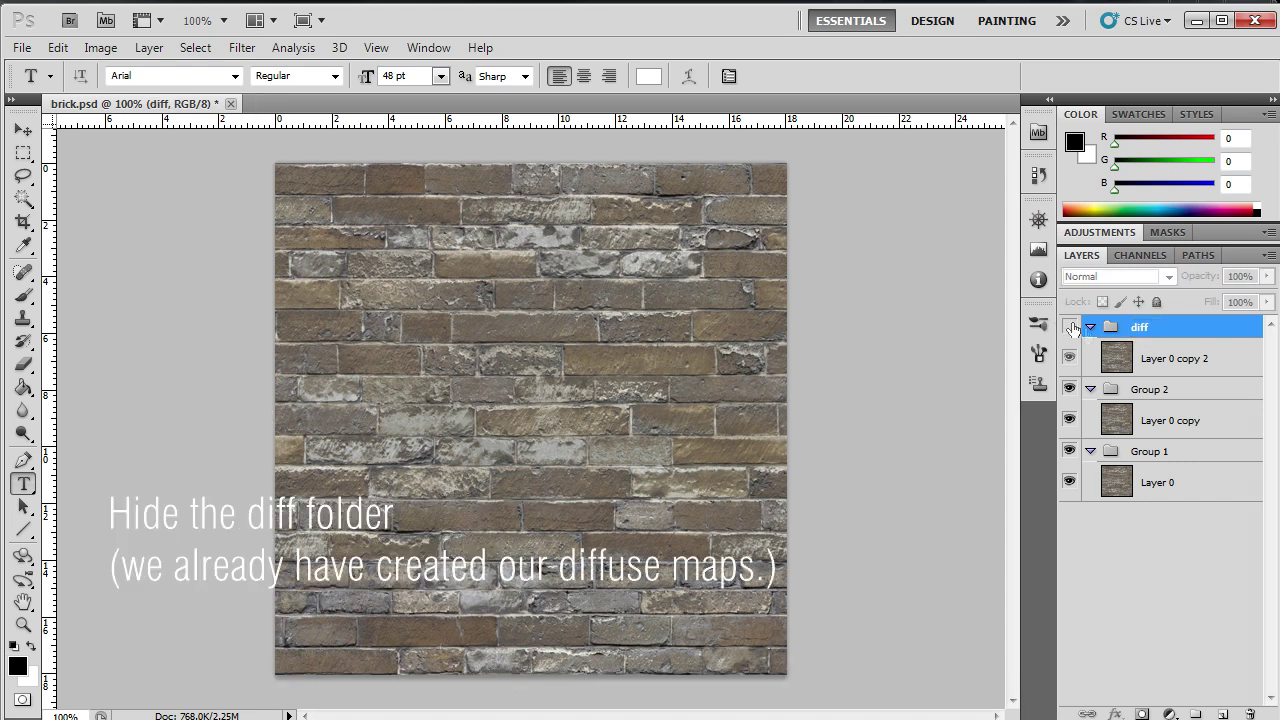
double_click(1155, 393)
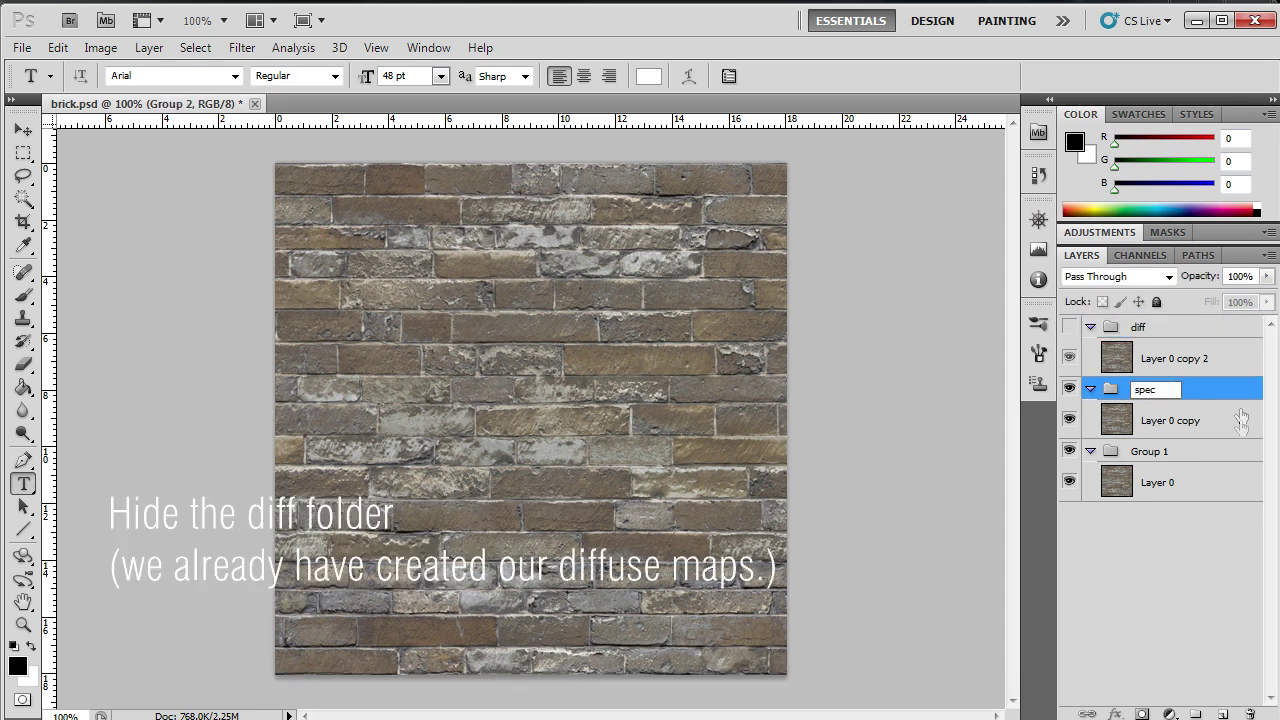
double_click(1155, 452)
type("ddn")
key("Return")
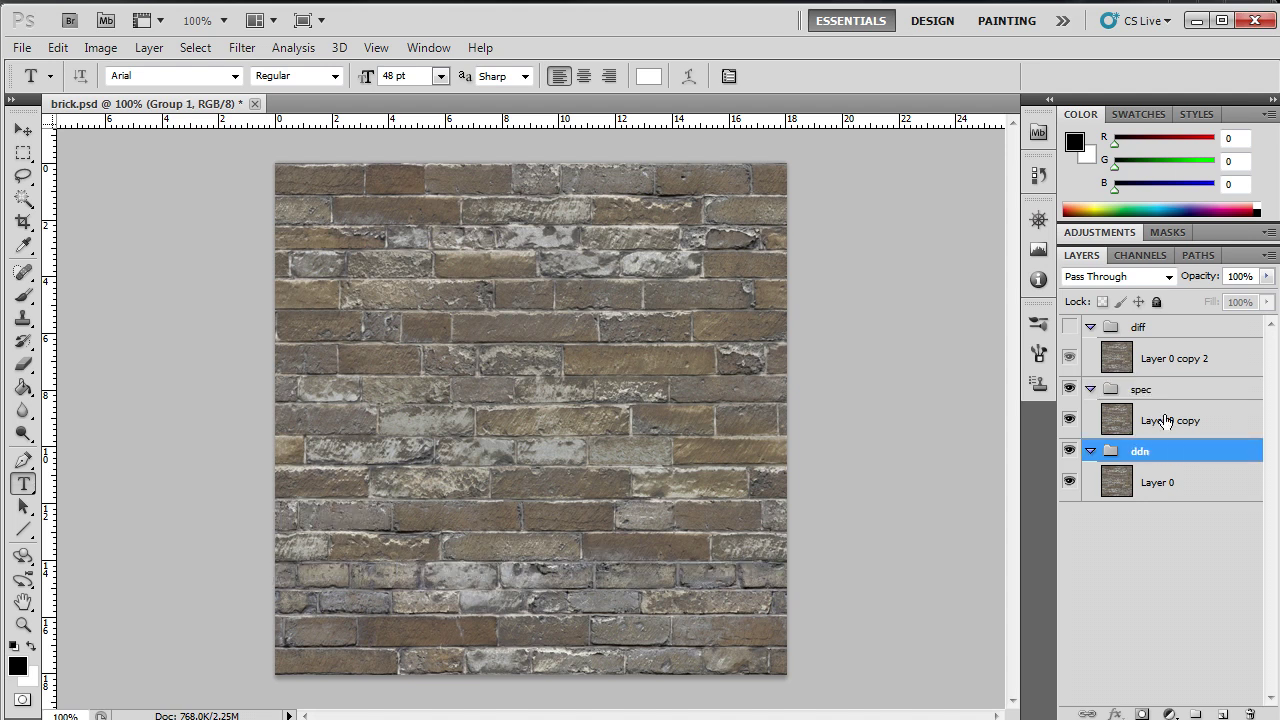
Step: Add a Levels adjustment layer above the brick layer in the spec group, with input black at 28 and white at 223
left_click(1164, 424)
left_click(1166, 712)
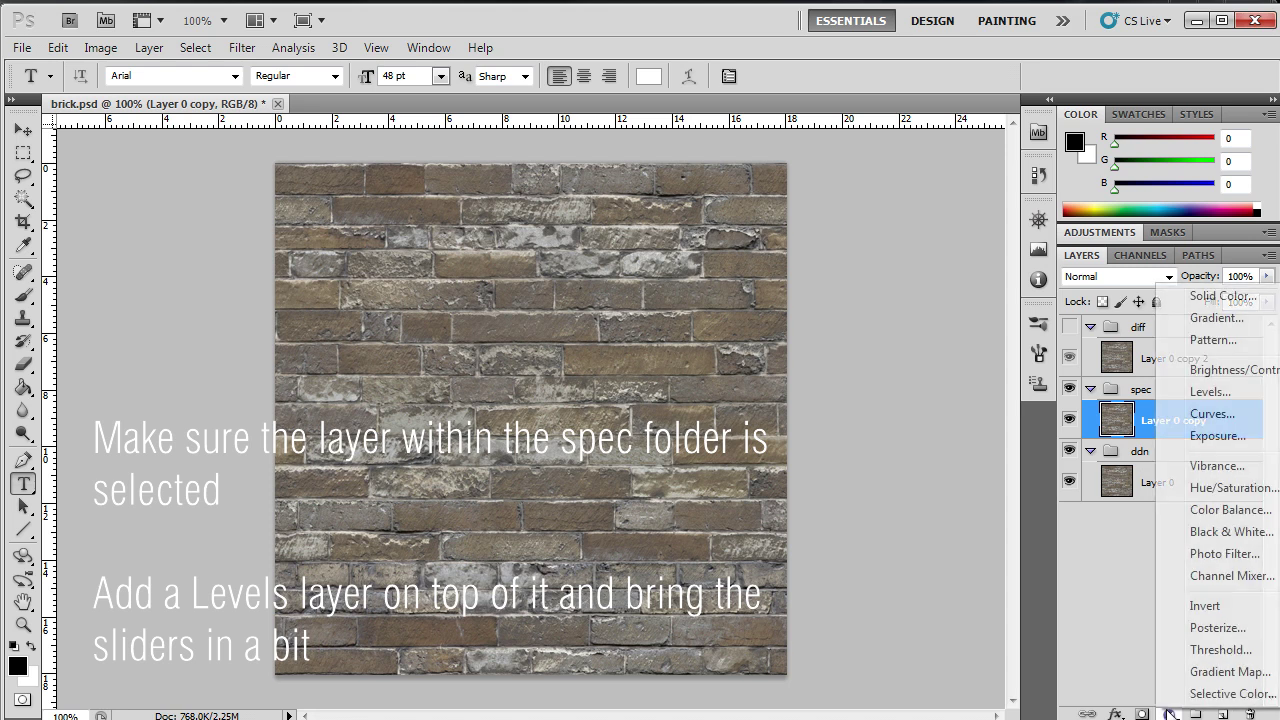
left_click(1203, 392)
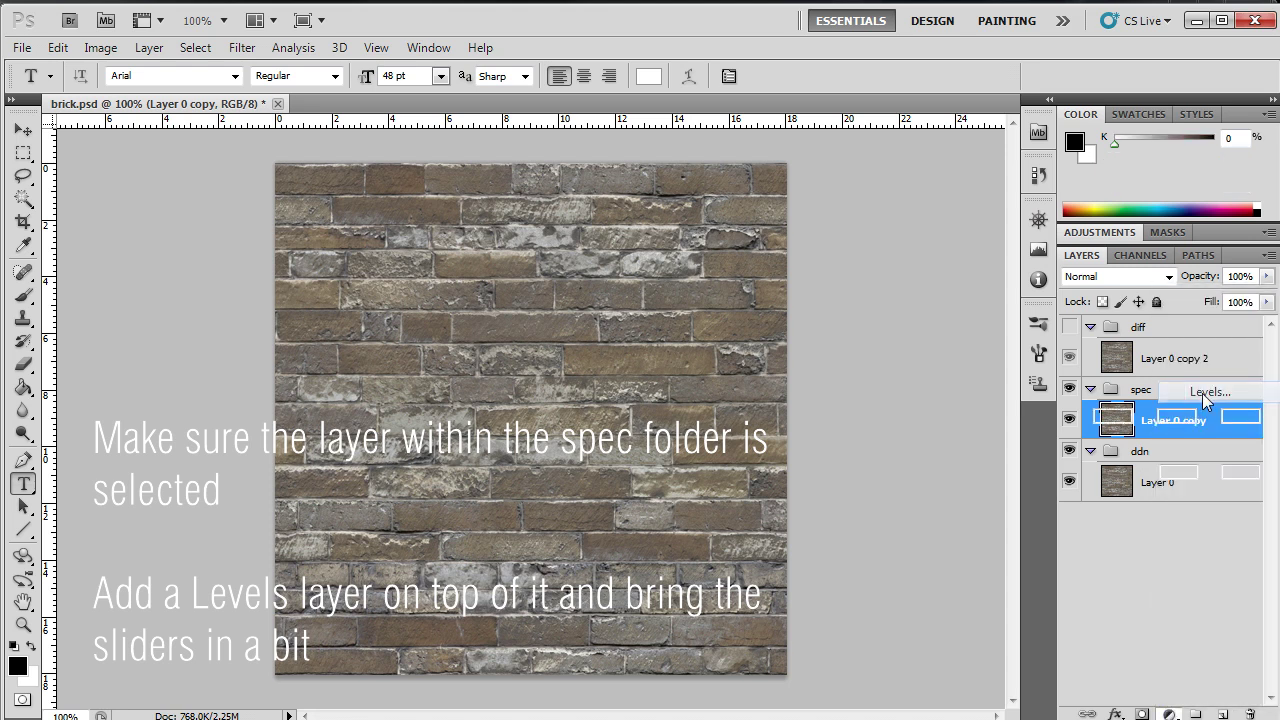
left_click_drag(1105, 403, 1122, 403)
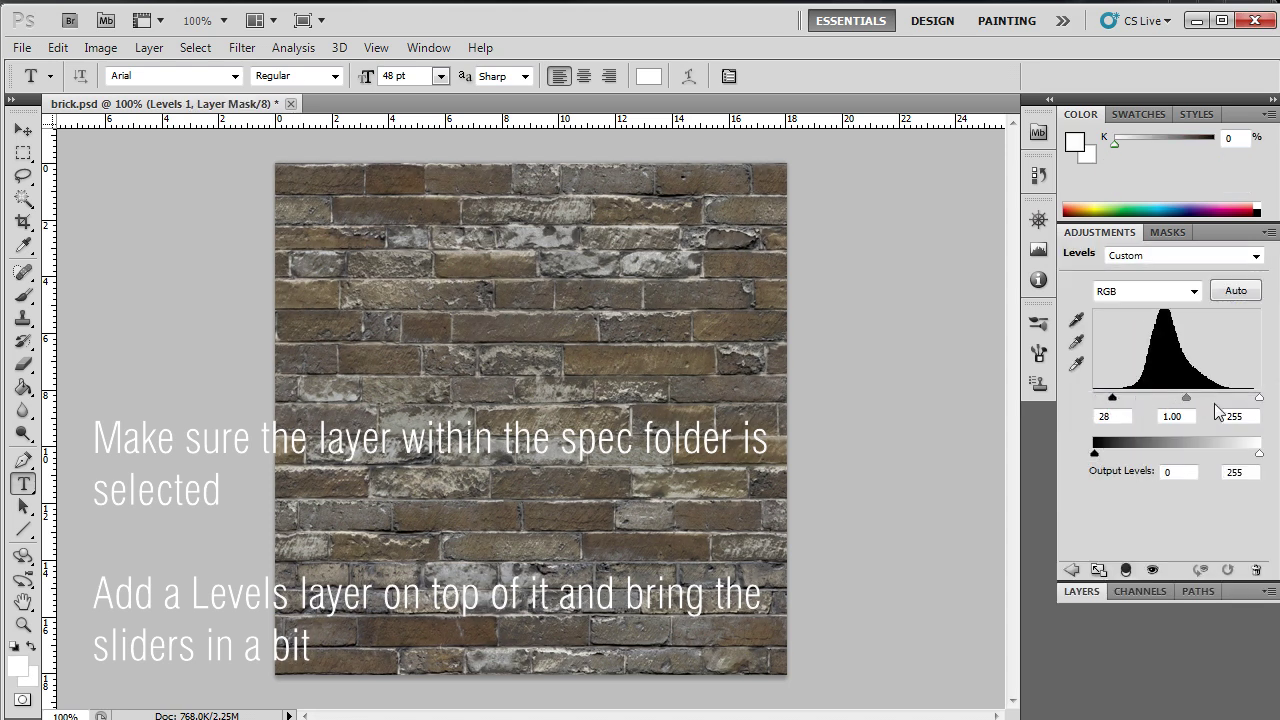
left_click_drag(1257, 401, 1240, 403)
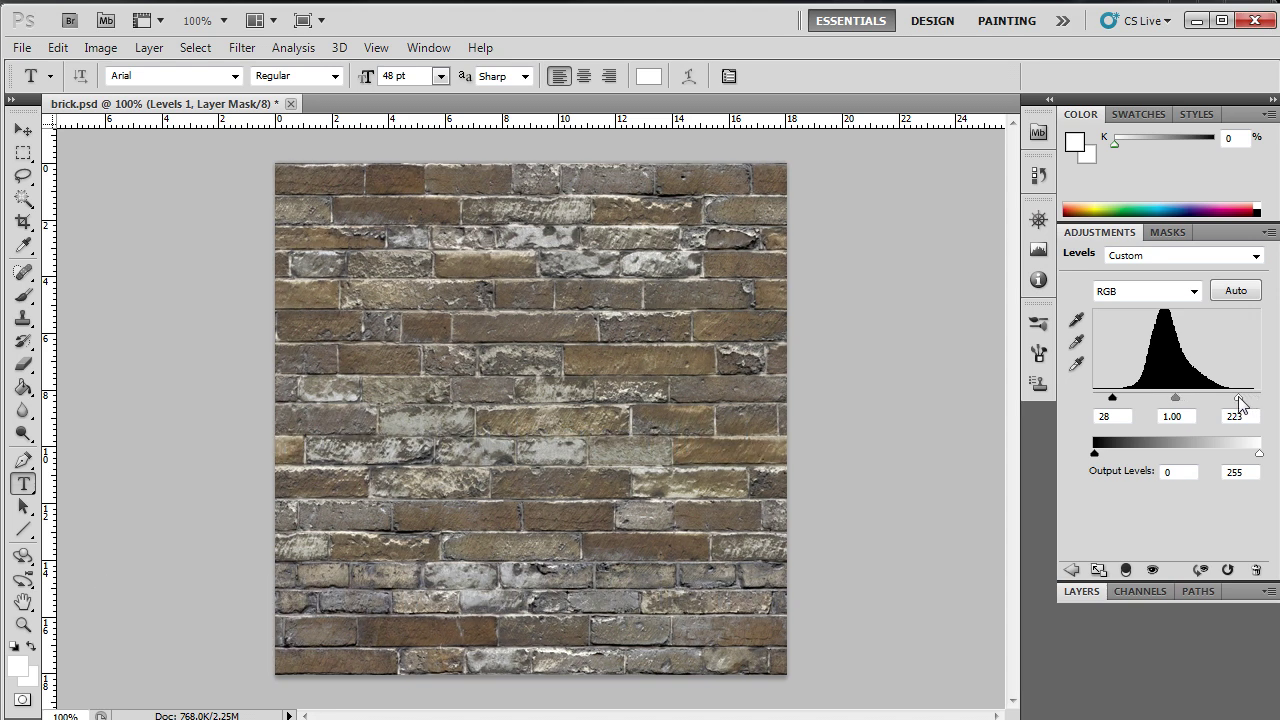
left_click(1084, 592)
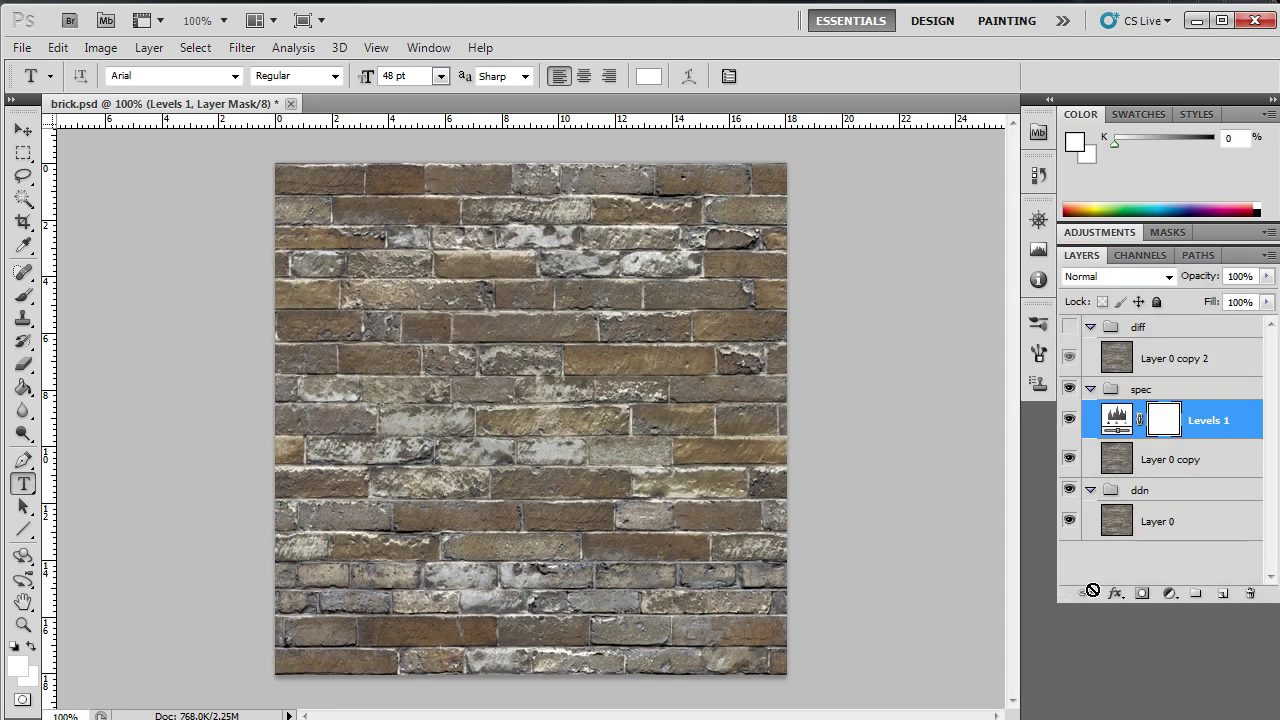
Step: Add a Hue/Saturation adjustment layer above Levels 1 with Hue +31 and Saturation -84
left_click(1167, 594)
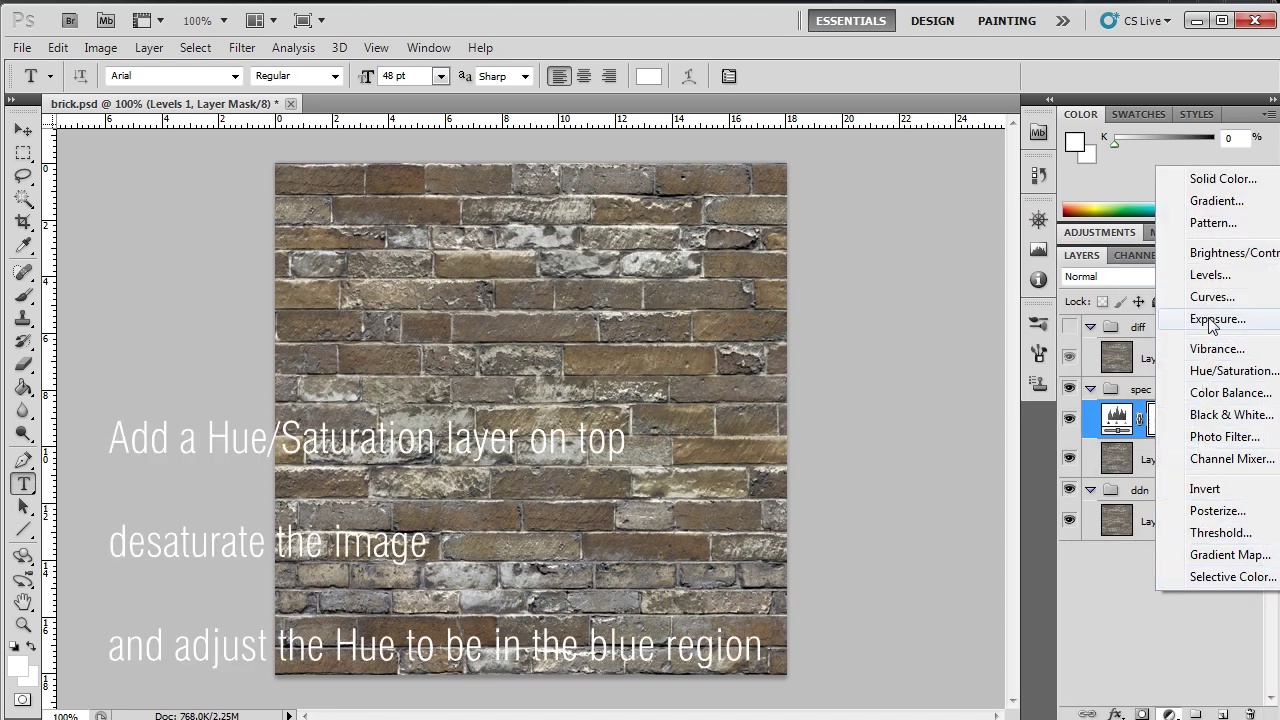
left_click(1210, 372)
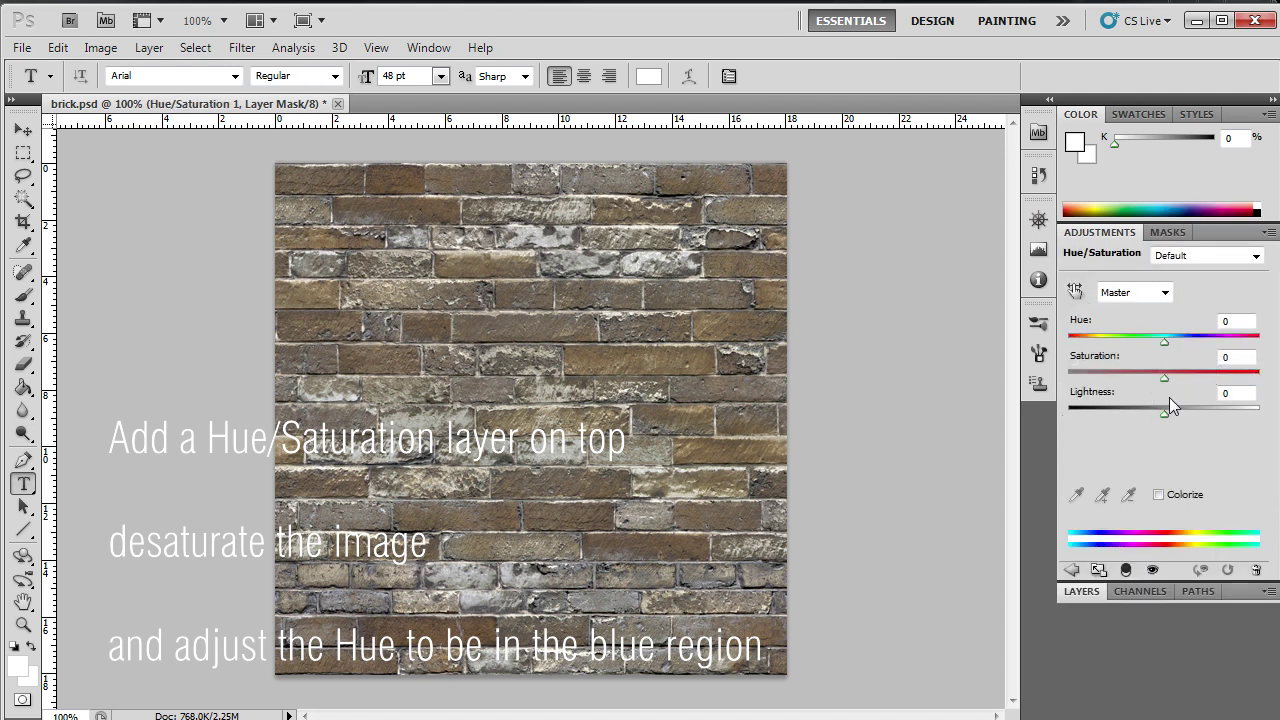
left_click_drag(1167, 381, 1089, 382)
left_click_drag(1163, 342, 1193, 342)
left_click_drag(1089, 375, 1083, 377)
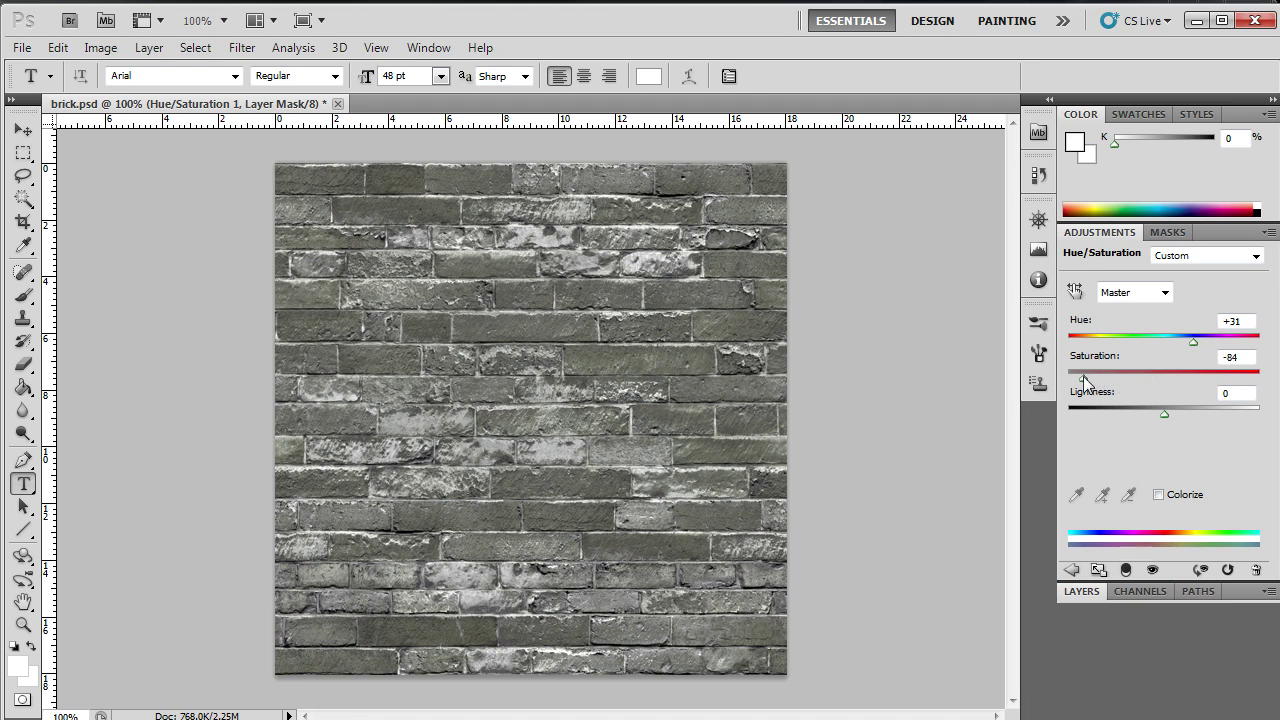
left_click(1082, 591)
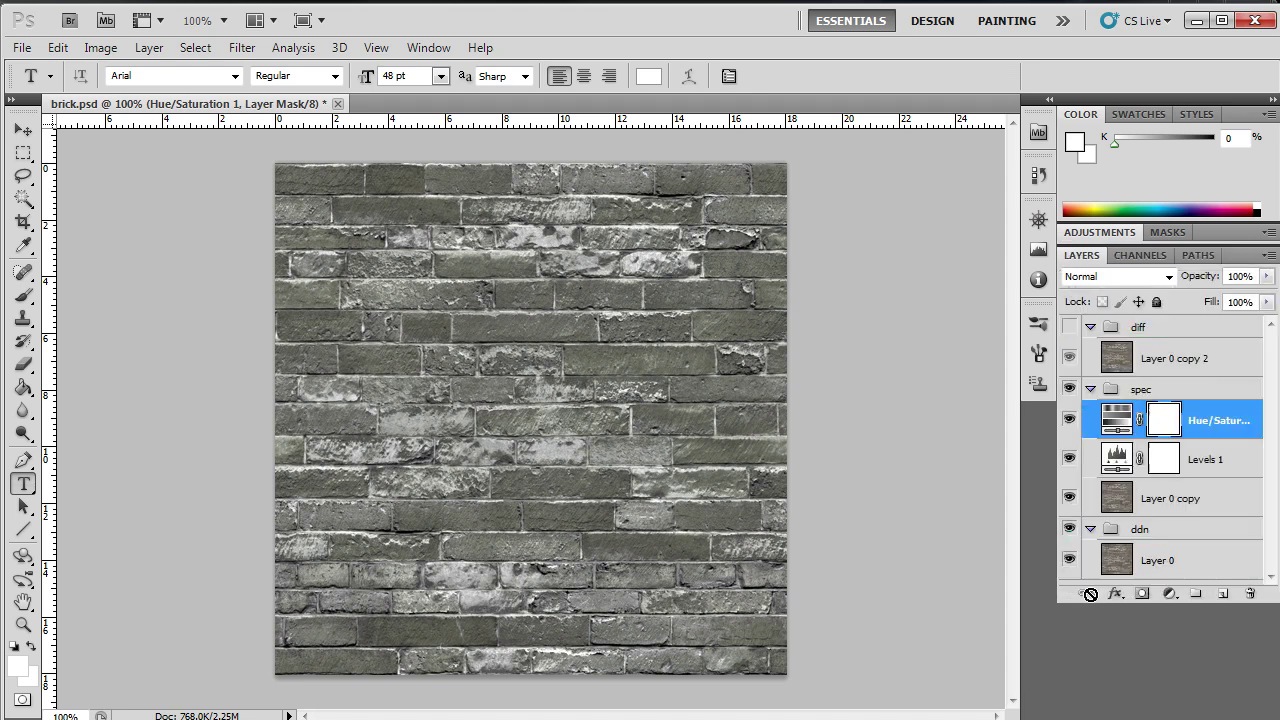
Step: Select all three layers in the spec group and set up a Save As named brick_spec in the barcelona_pavillion folder
left_click(1157, 498)
left_click(1207, 418, "shift")
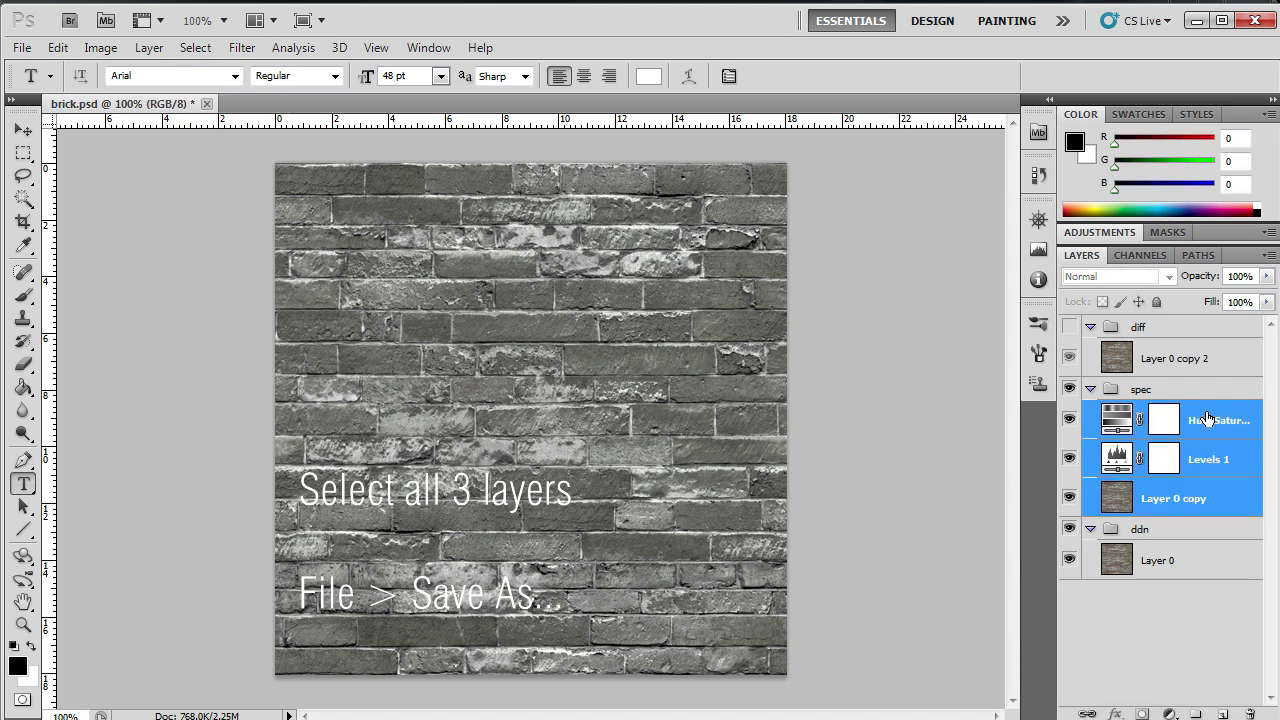
left_click(21, 47)
left_click(69, 355)
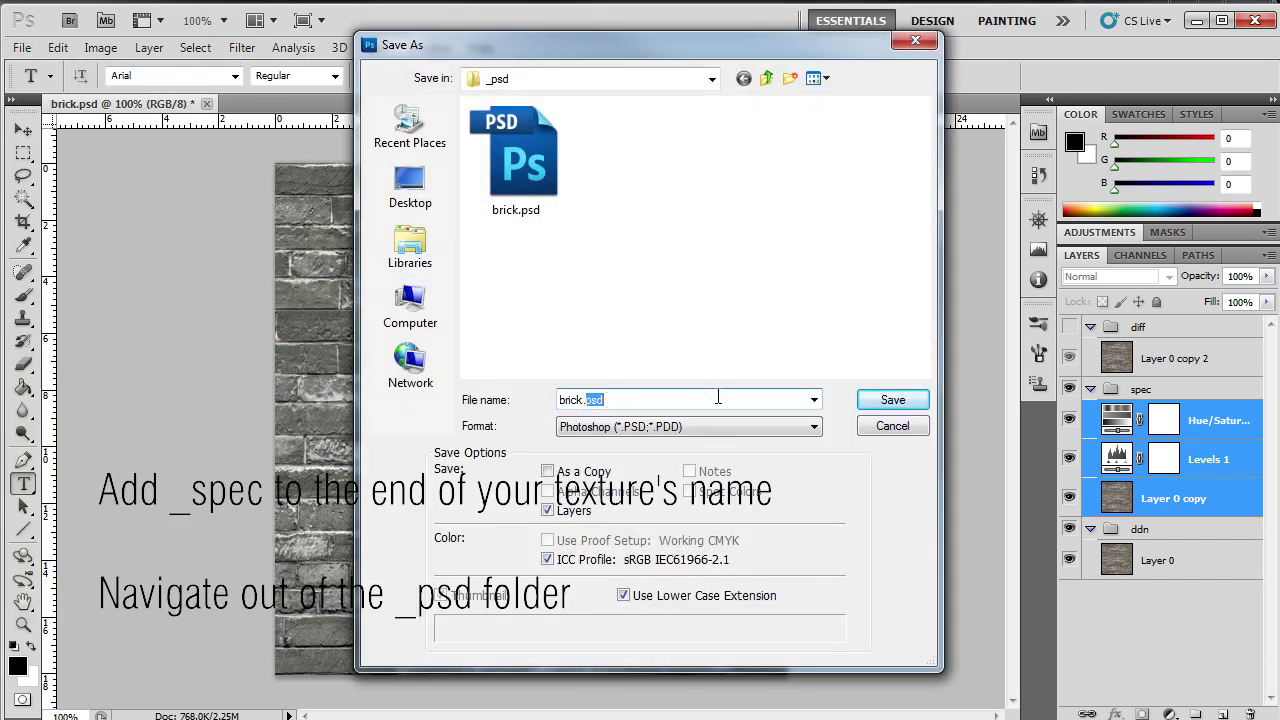
key("BackSpace")
key("BackSpace")
key("BackSpace")
type("k_s")
left_click(767, 80)
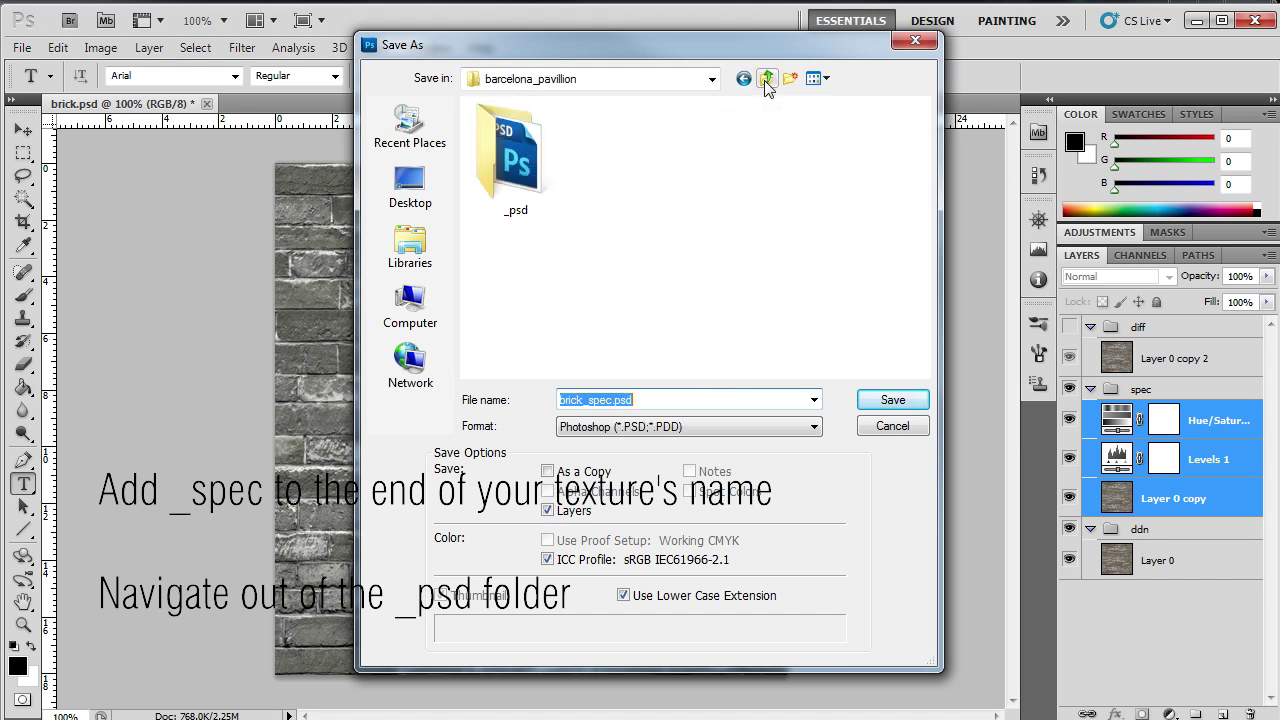
Step: Save brick_spec.tif in the CryTIFPlugin format using the Specular_lowQ preset
left_click(637, 428)
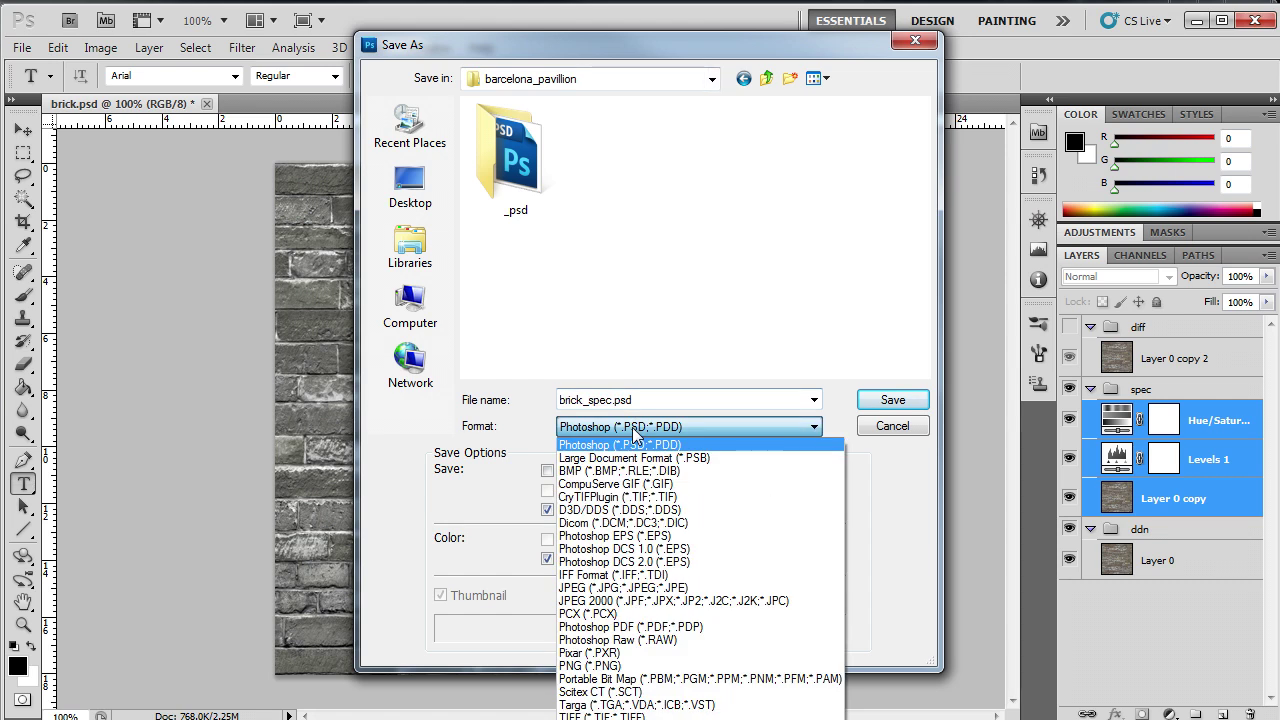
left_click(617, 497)
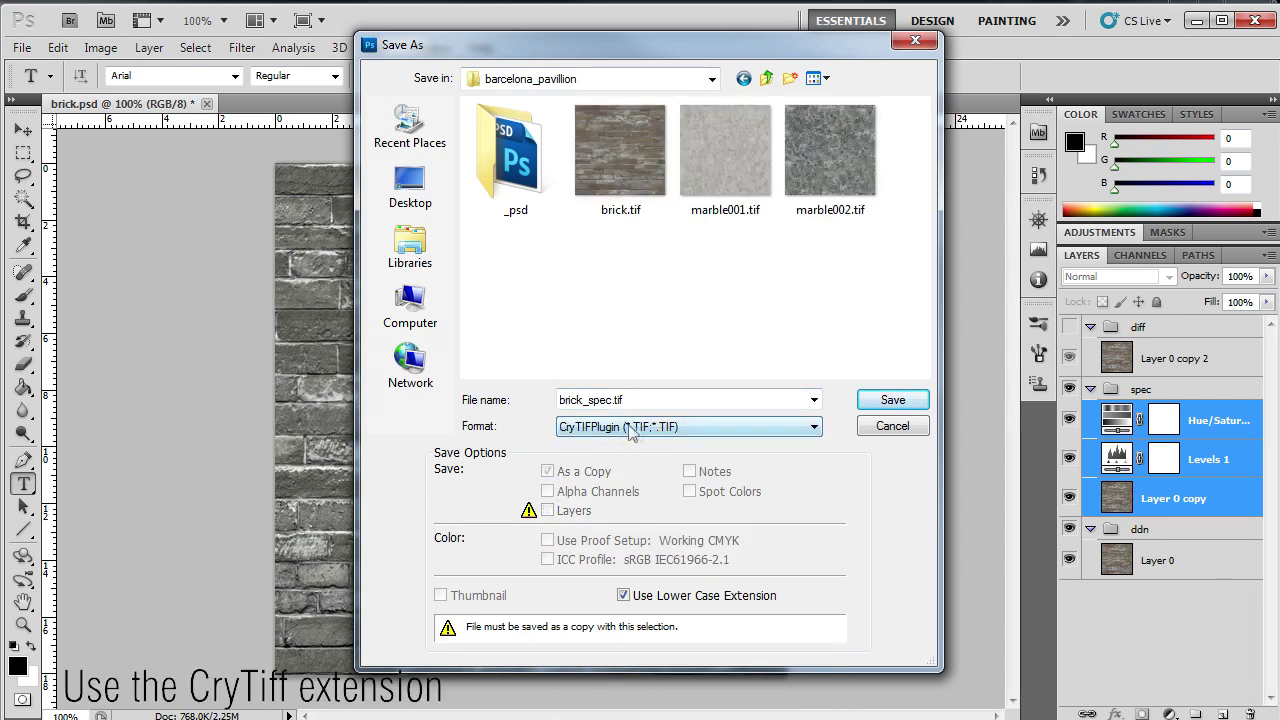
left_click(888, 400)
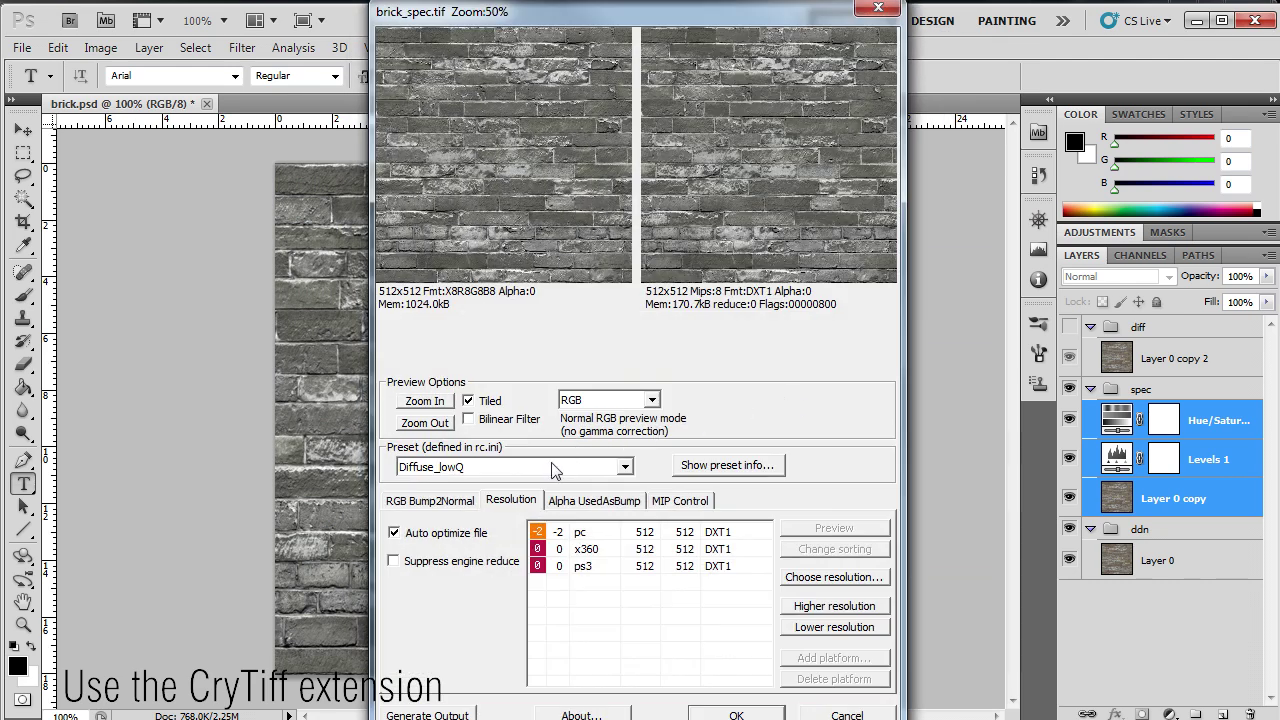
left_click(515, 468)
left_click(433, 550)
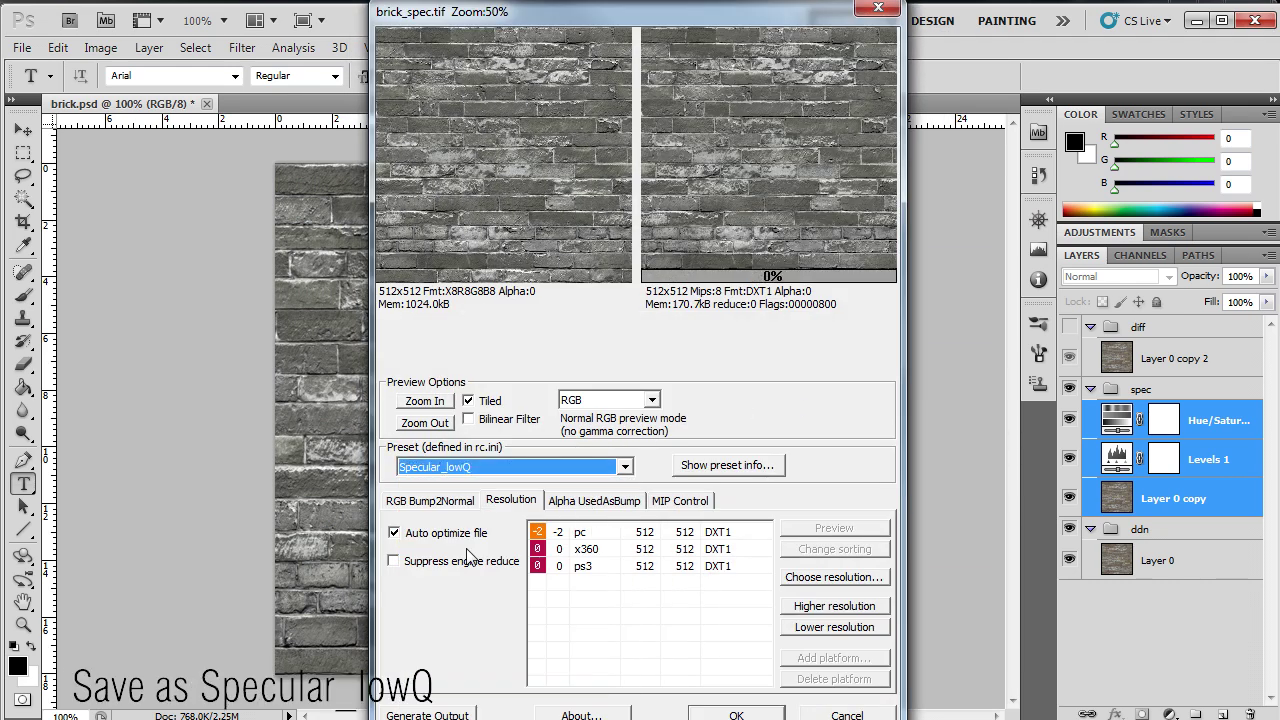
left_click(736, 715)
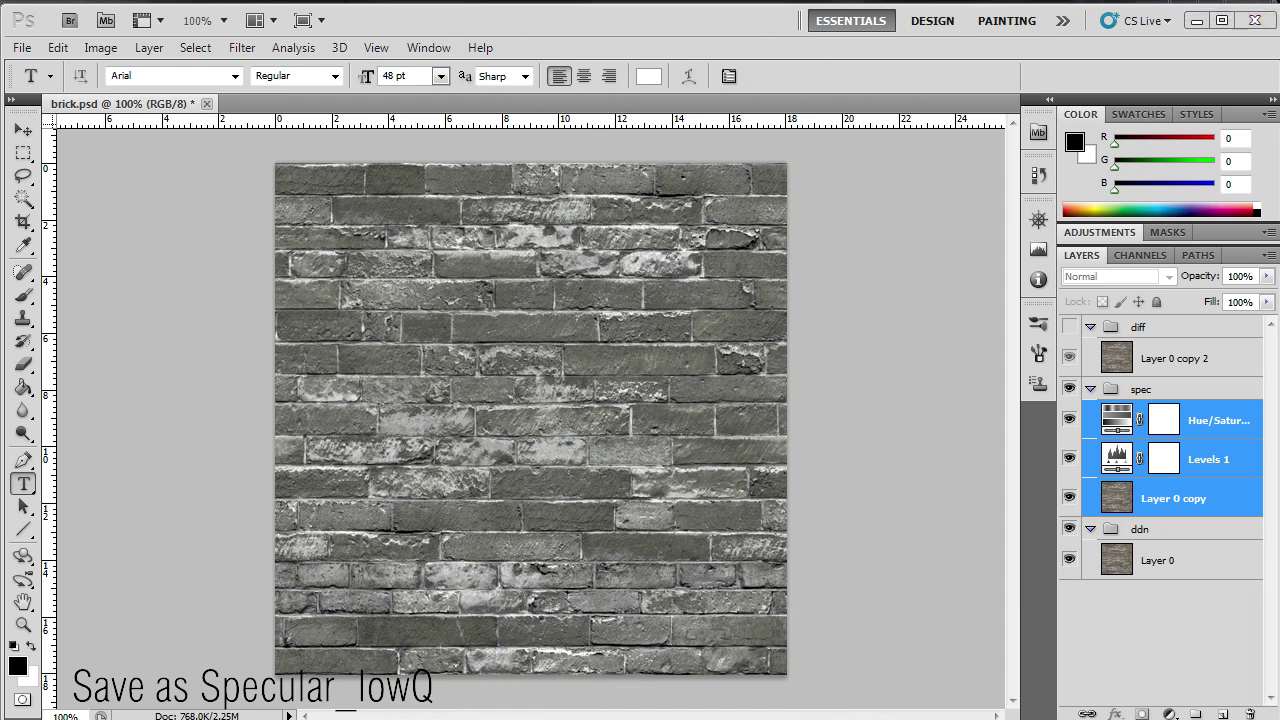
Step: Hide the spec group and desaturate the brick layer in the ddn group
left_click(1069, 389)
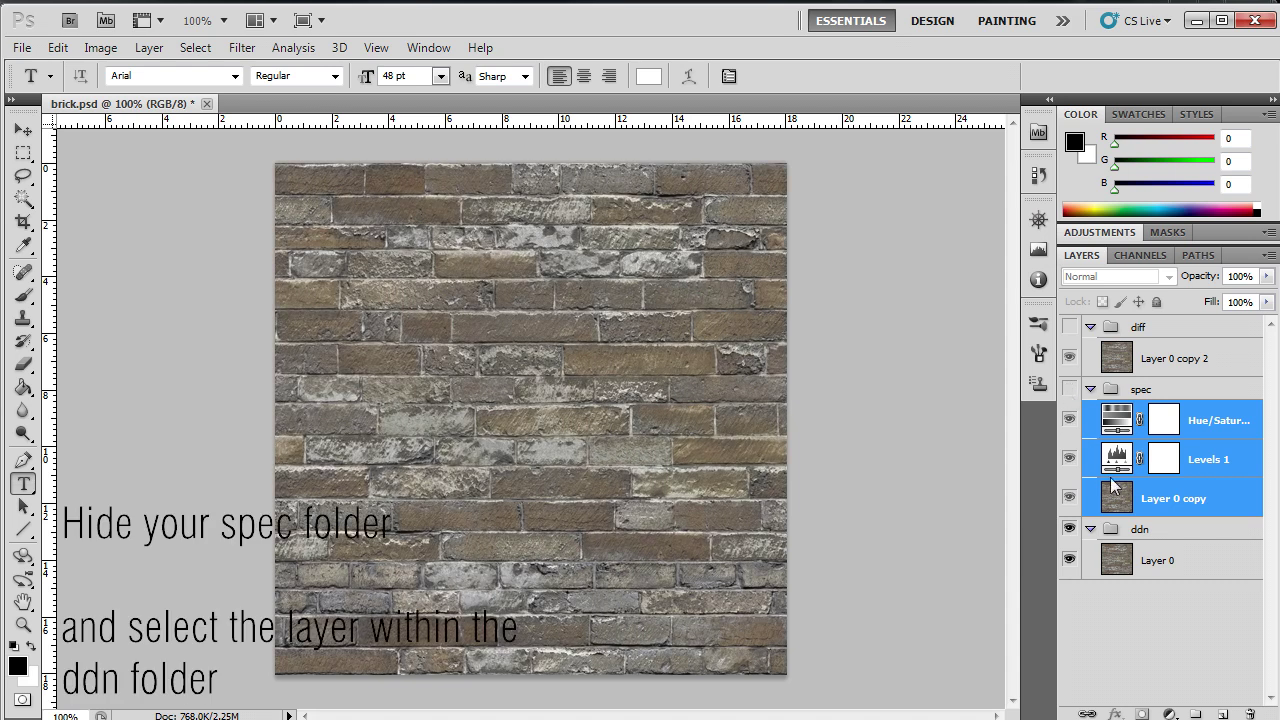
left_click(1155, 563)
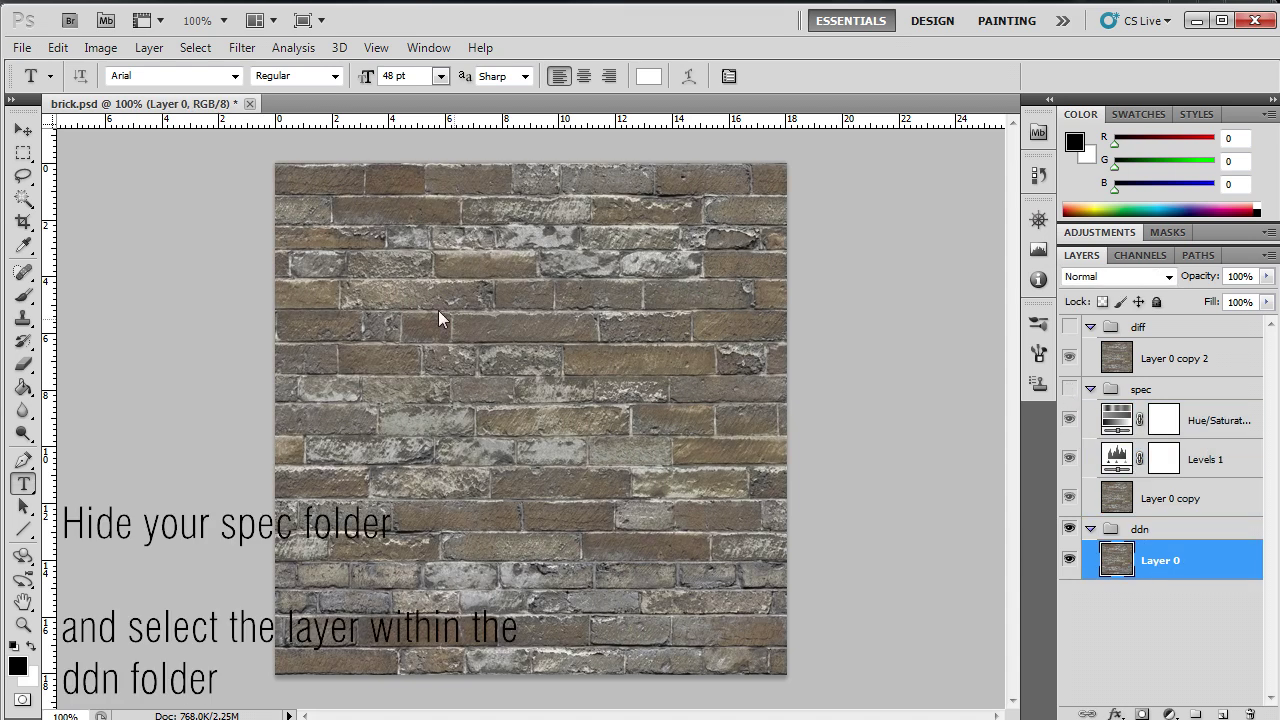
left_click(104, 50)
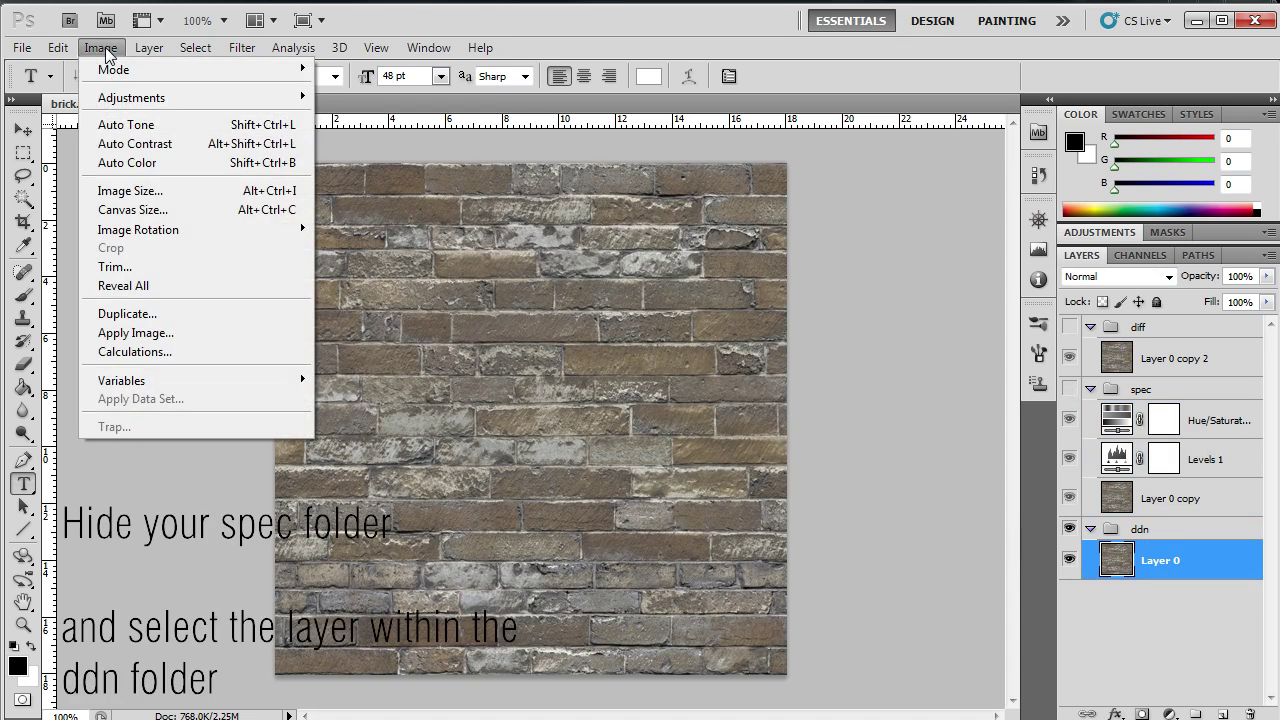
mouse_move(105, 97)
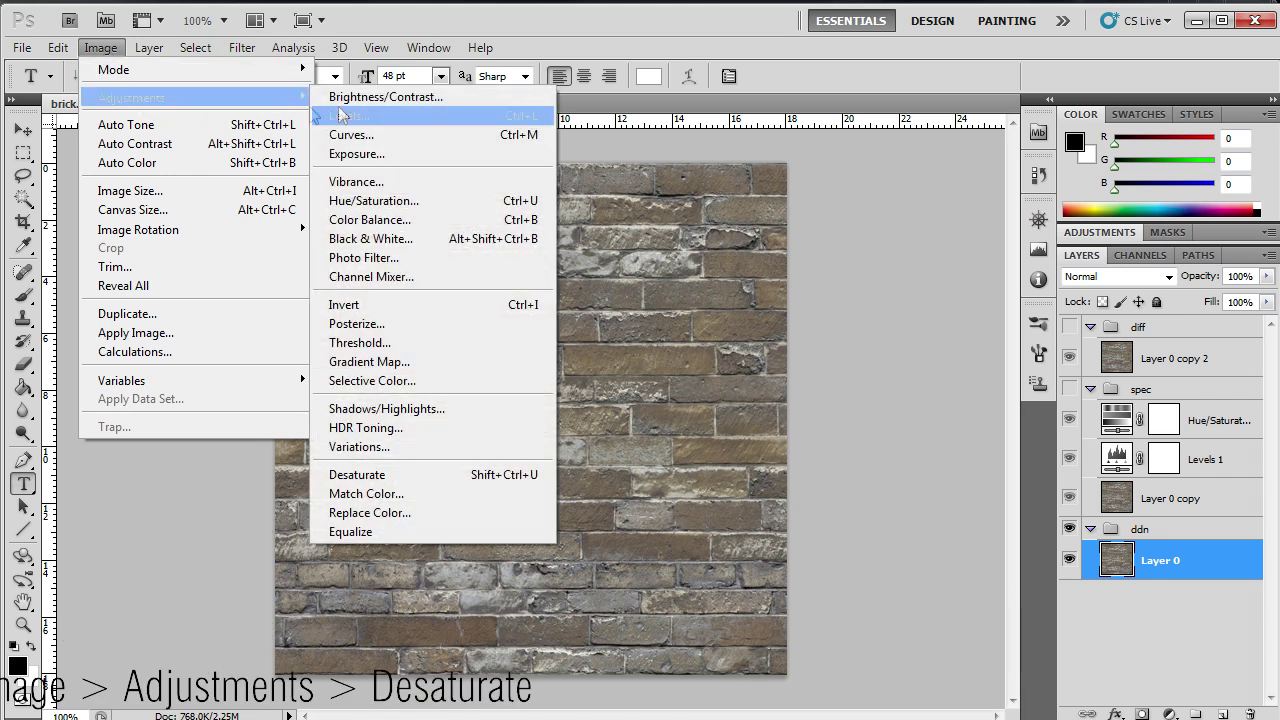
left_click(376, 476)
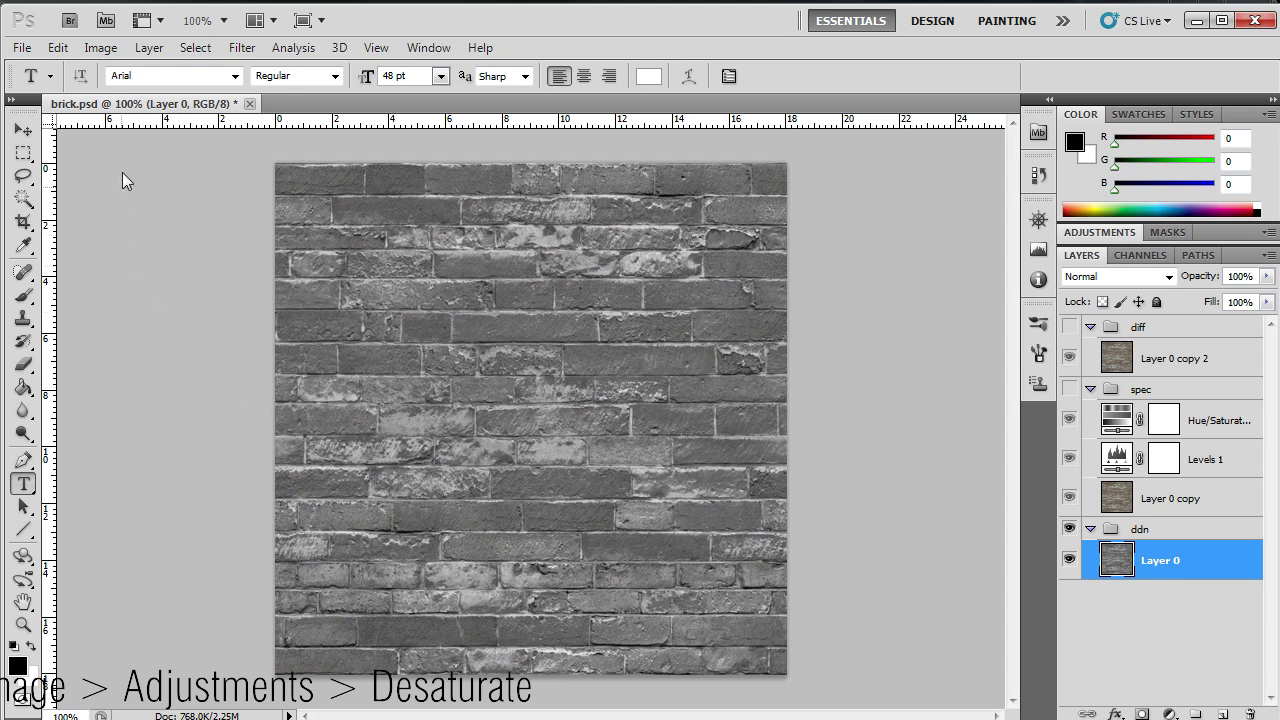
Step: Apply a Levels adjustment to the ddn brick layer, pulling the black and white input points inward for stronger contrast
left_click(99, 47)
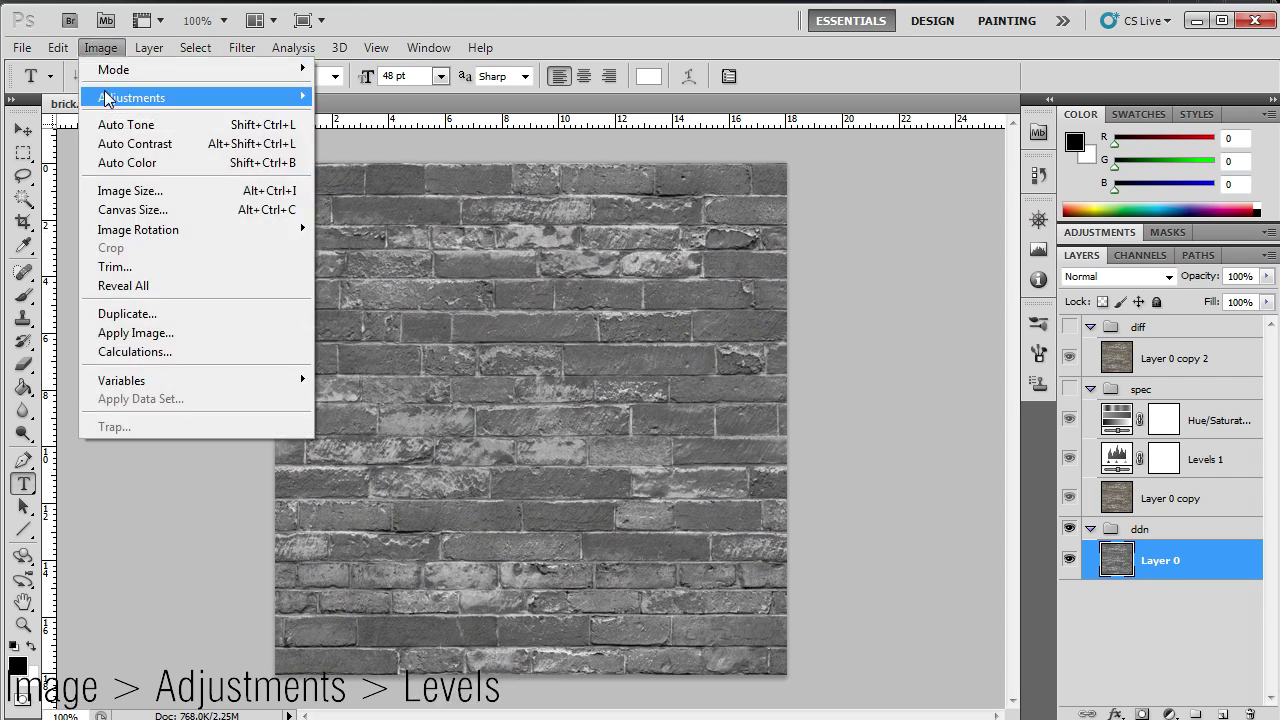
mouse_move(176, 97)
left_click(380, 115)
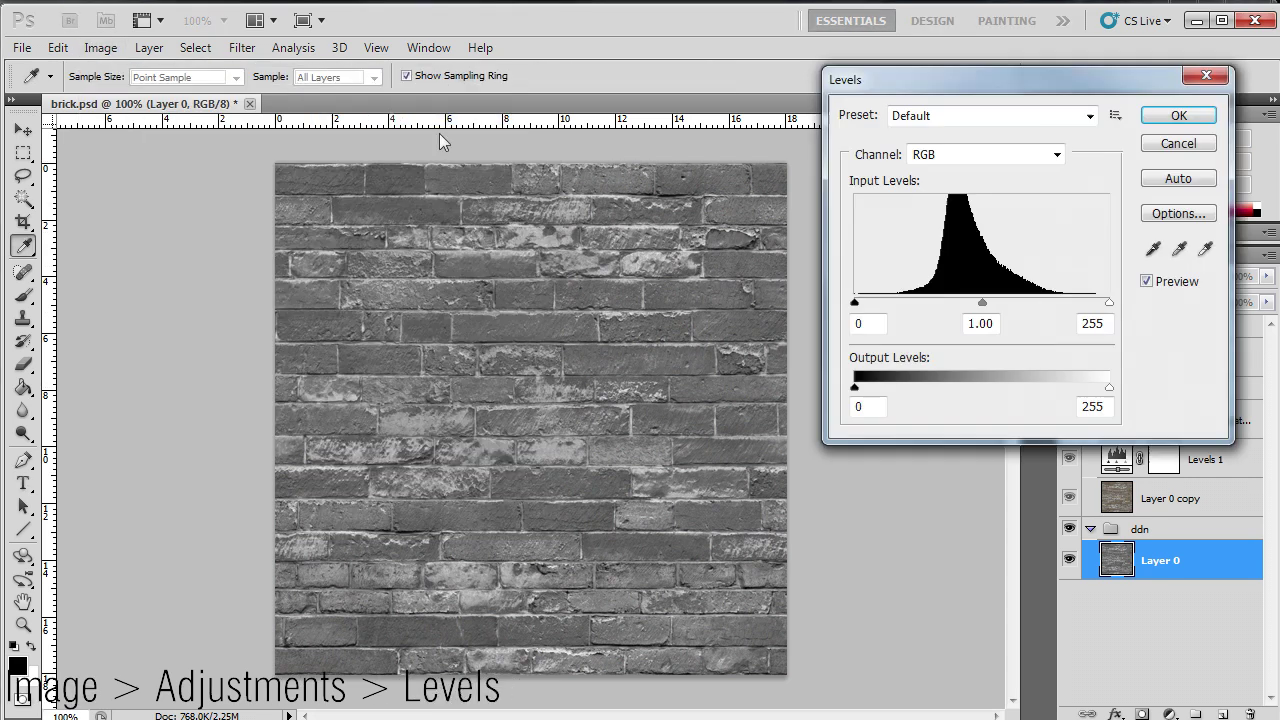
left_click_drag(856, 304, 900, 305)
left_click_drag(1109, 303, 1050, 304)
left_click(1172, 117)
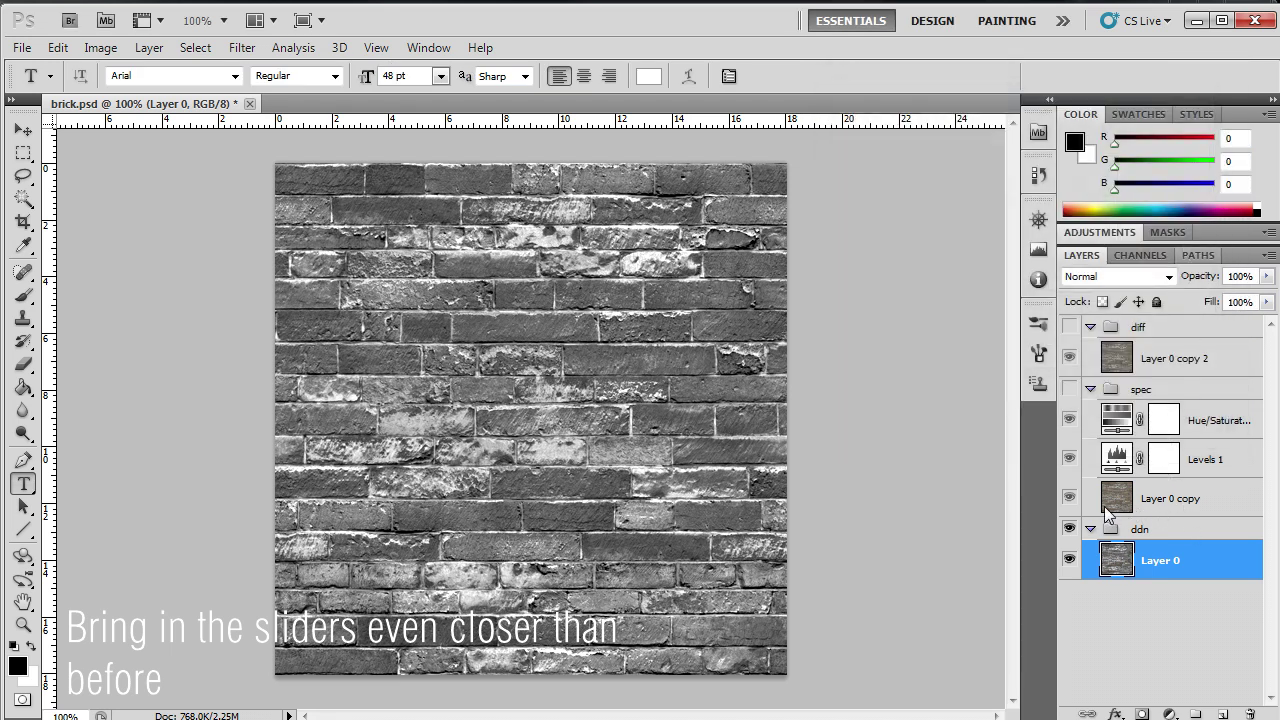
Step: Copy the entire ddn brick layer, switch to CrazyBump and load it as a heightmap from the clipboard
key("ctrl+a")
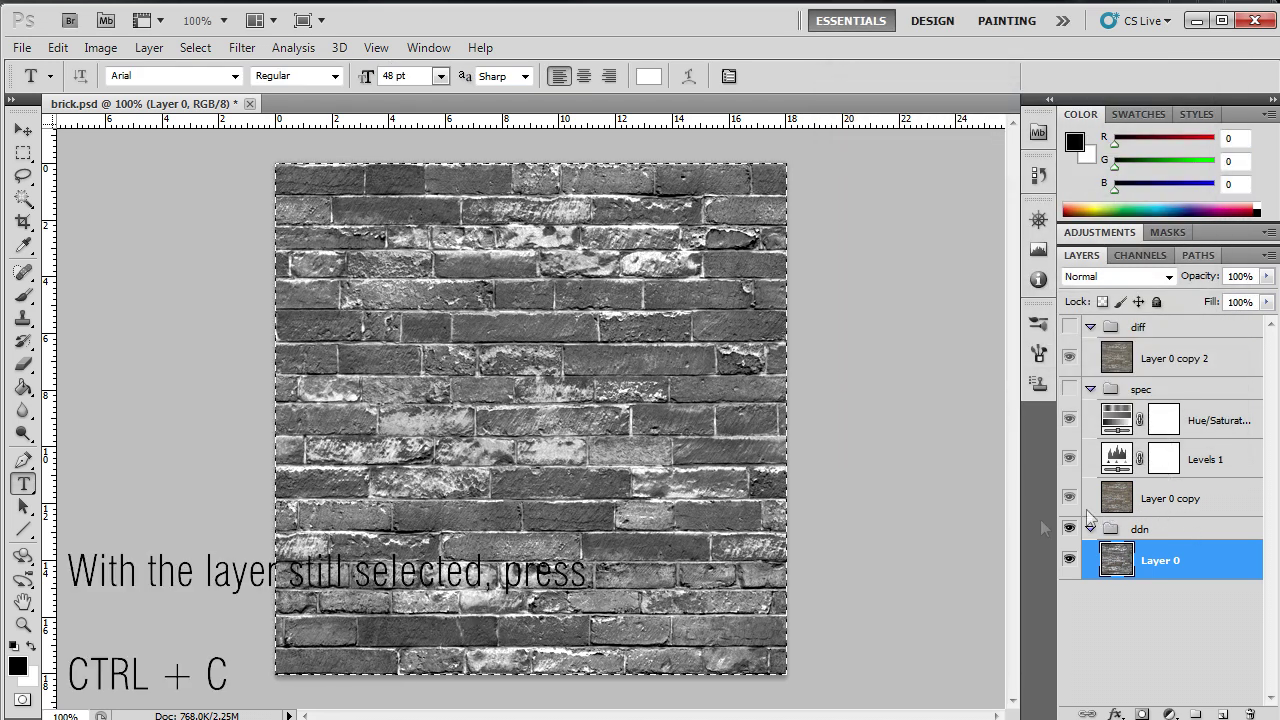
key("super")
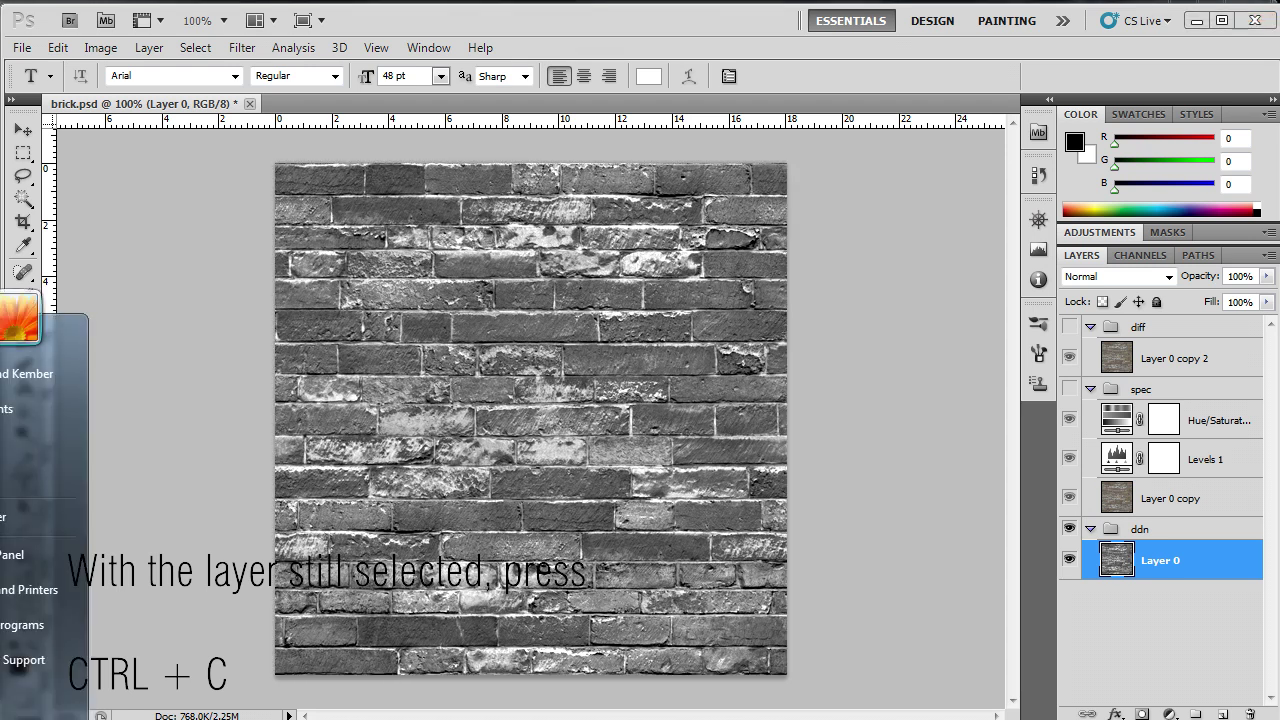
type("crazybump")
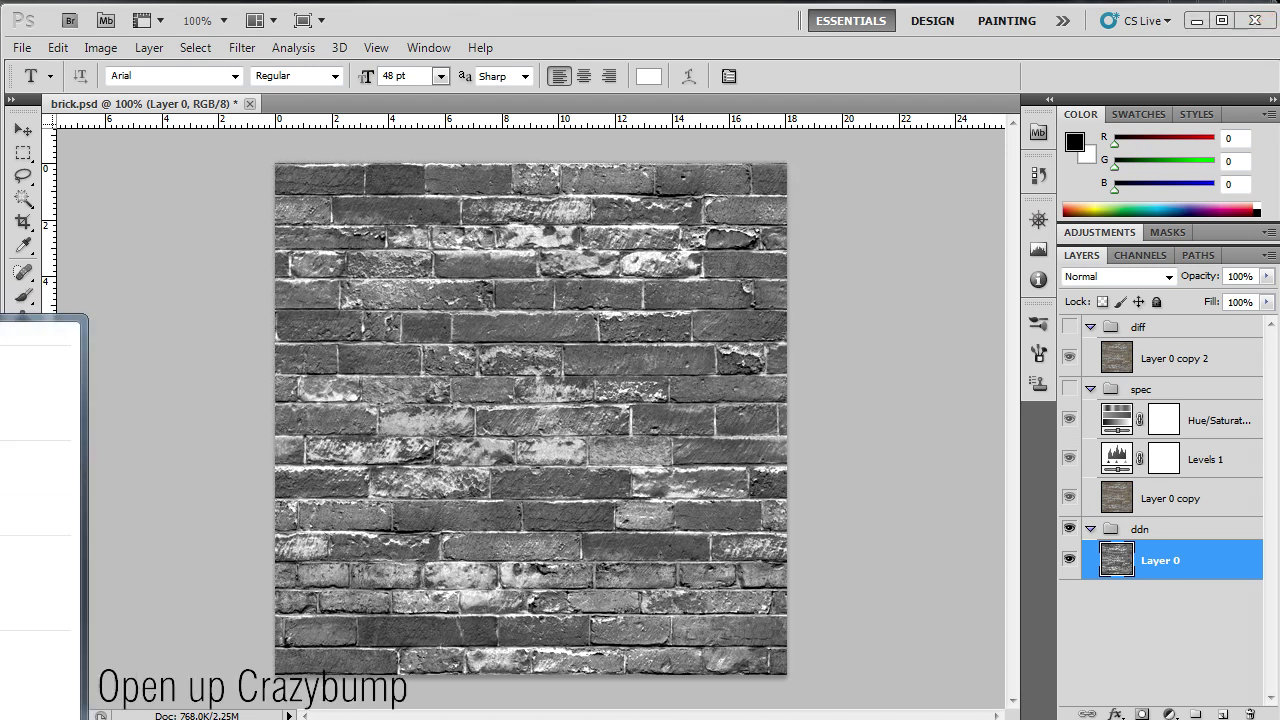
key("Return")
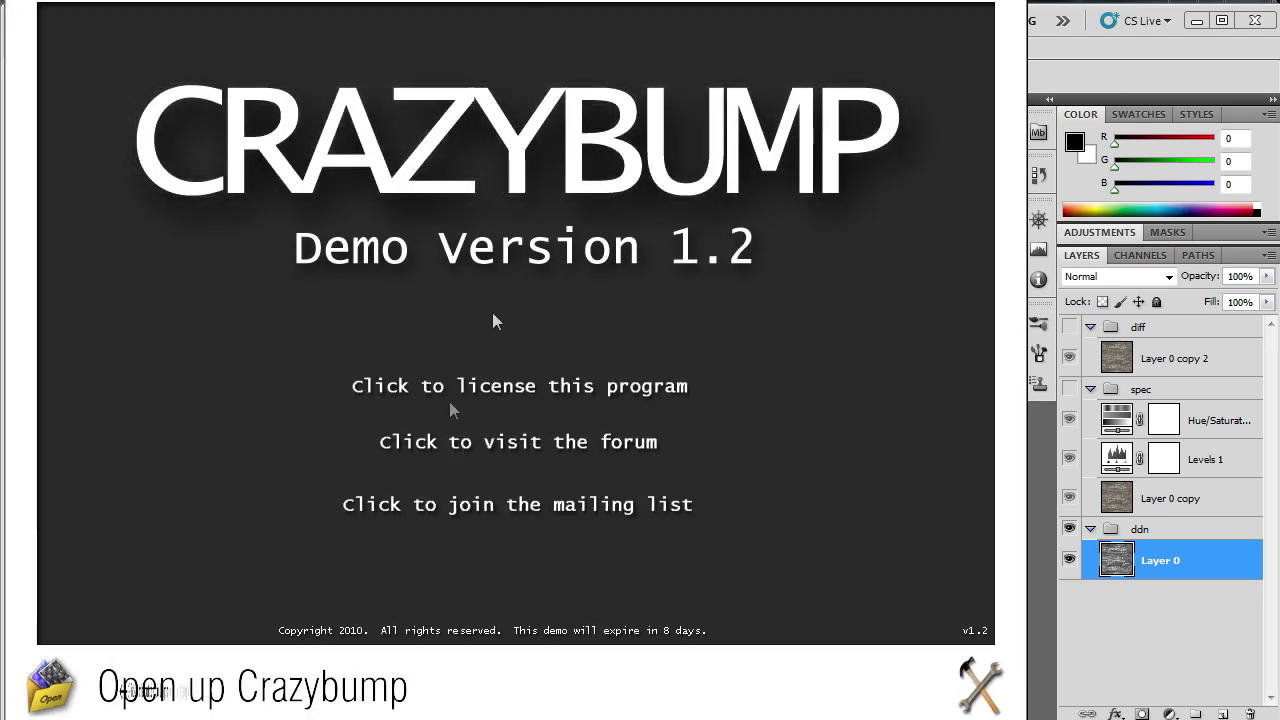
left_click(460, 380)
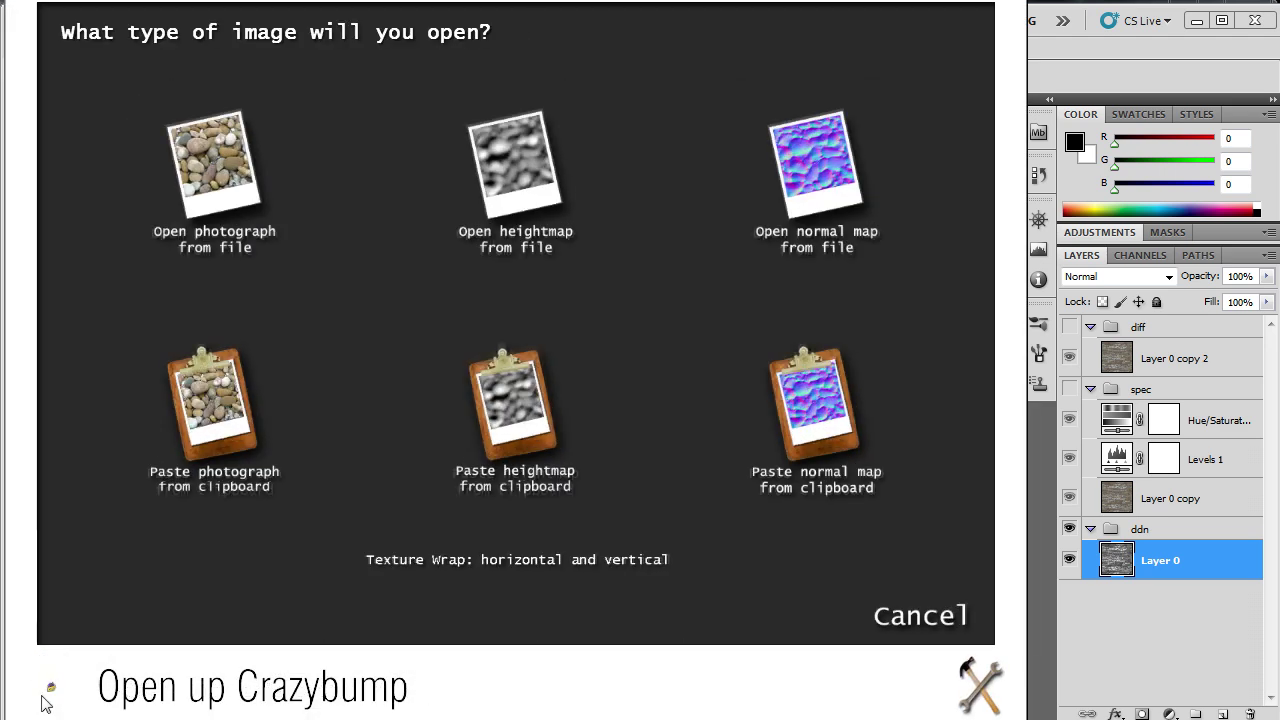
left_click(520, 418)
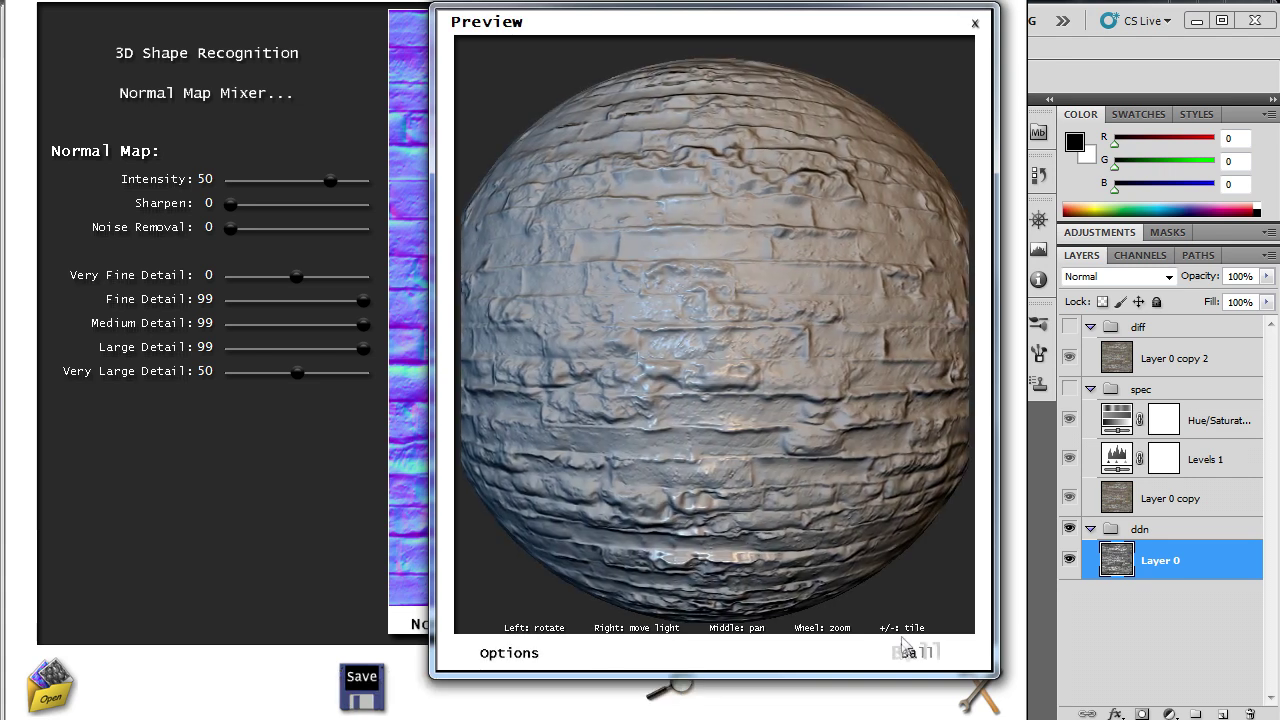
Step: Change the preview shape from Ball to Box, and set Very Large Detail to 0 and Sharpen to 55
left_click(917, 652)
left_click(897, 715)
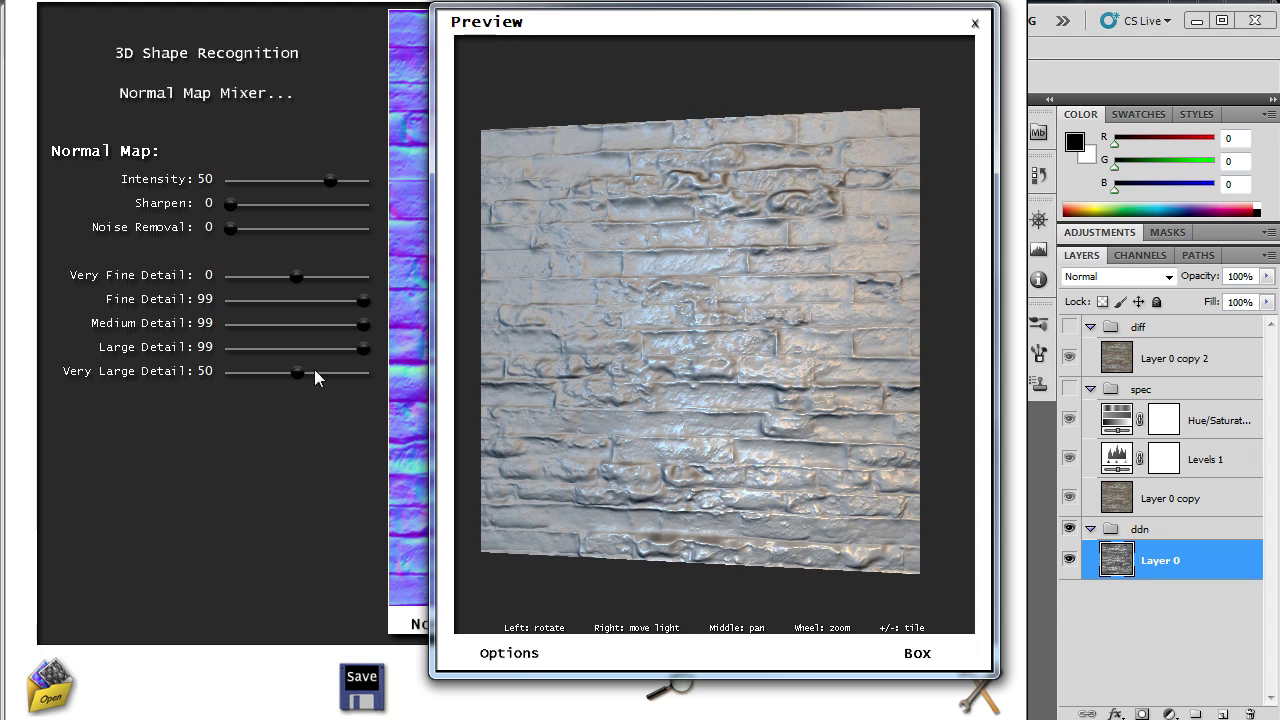
left_click_drag(297, 371, 186, 368)
left_click_drag(240, 202, 312, 204)
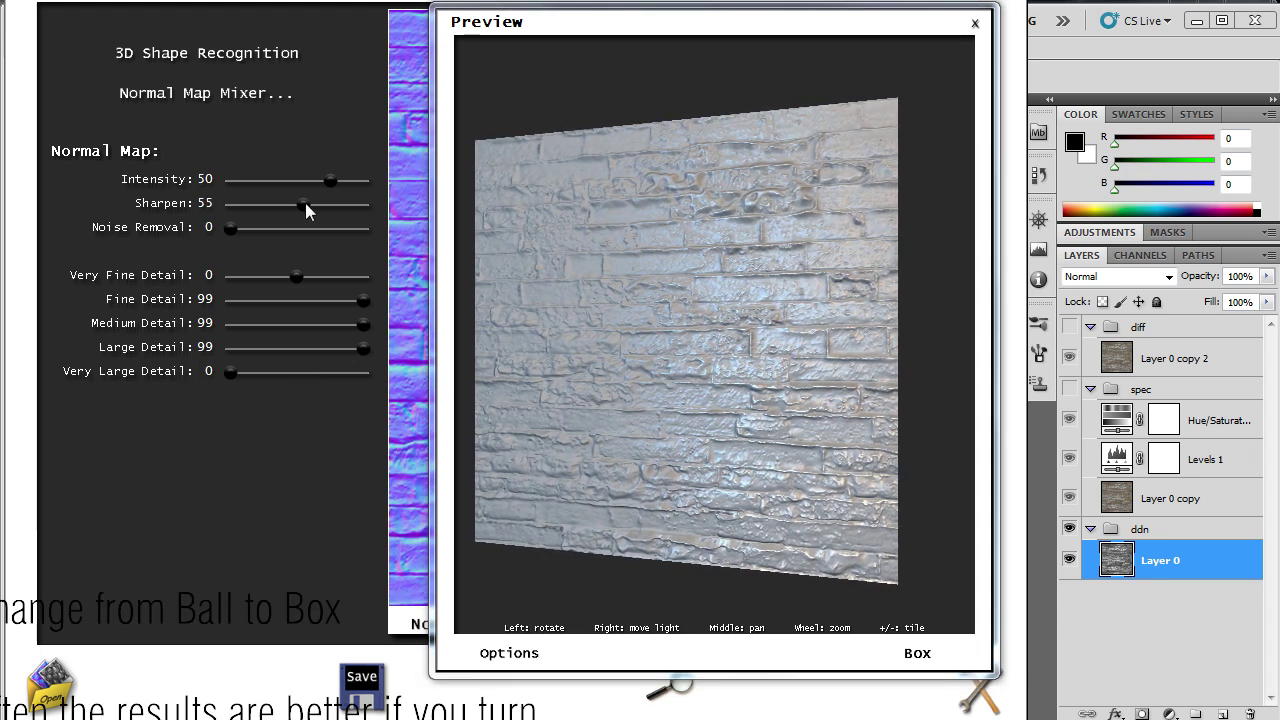
Step: Copy the normal map to the clipboard and paste it into the ddn group of brick.psd in Photoshop
left_click(362, 684)
left_click(381, 668)
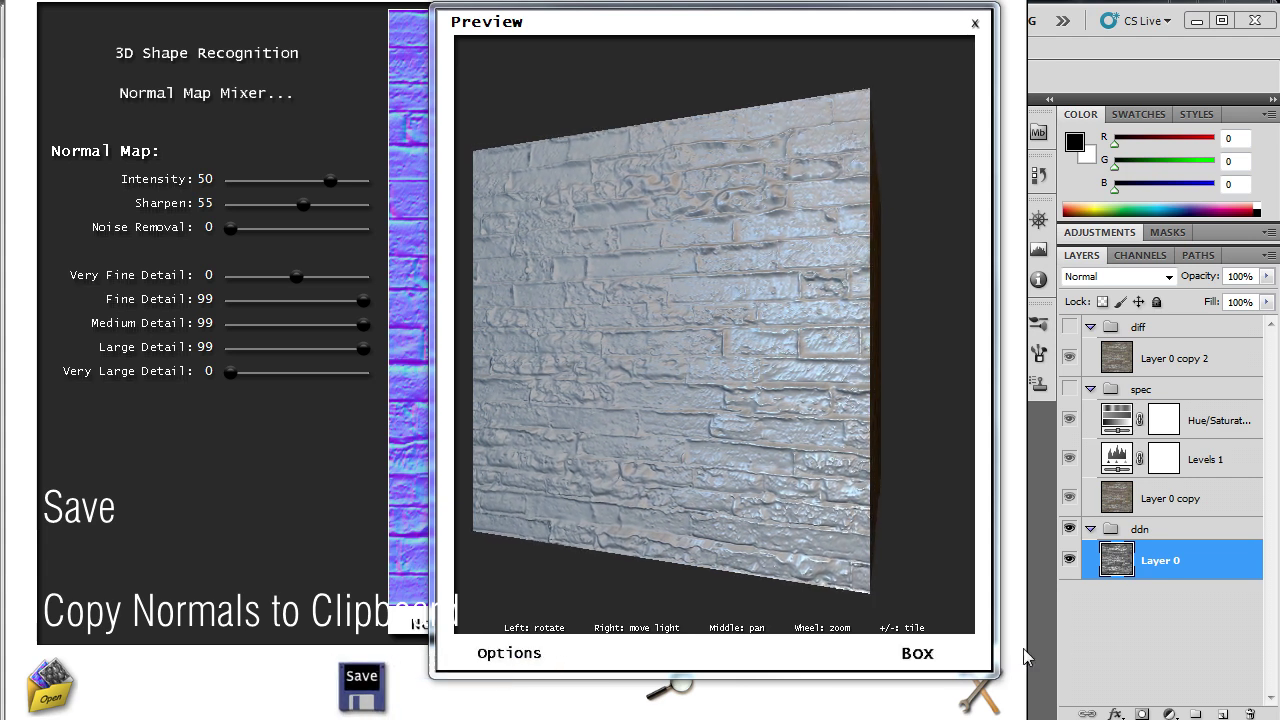
left_click(1121, 629)
key("ctrl+v")
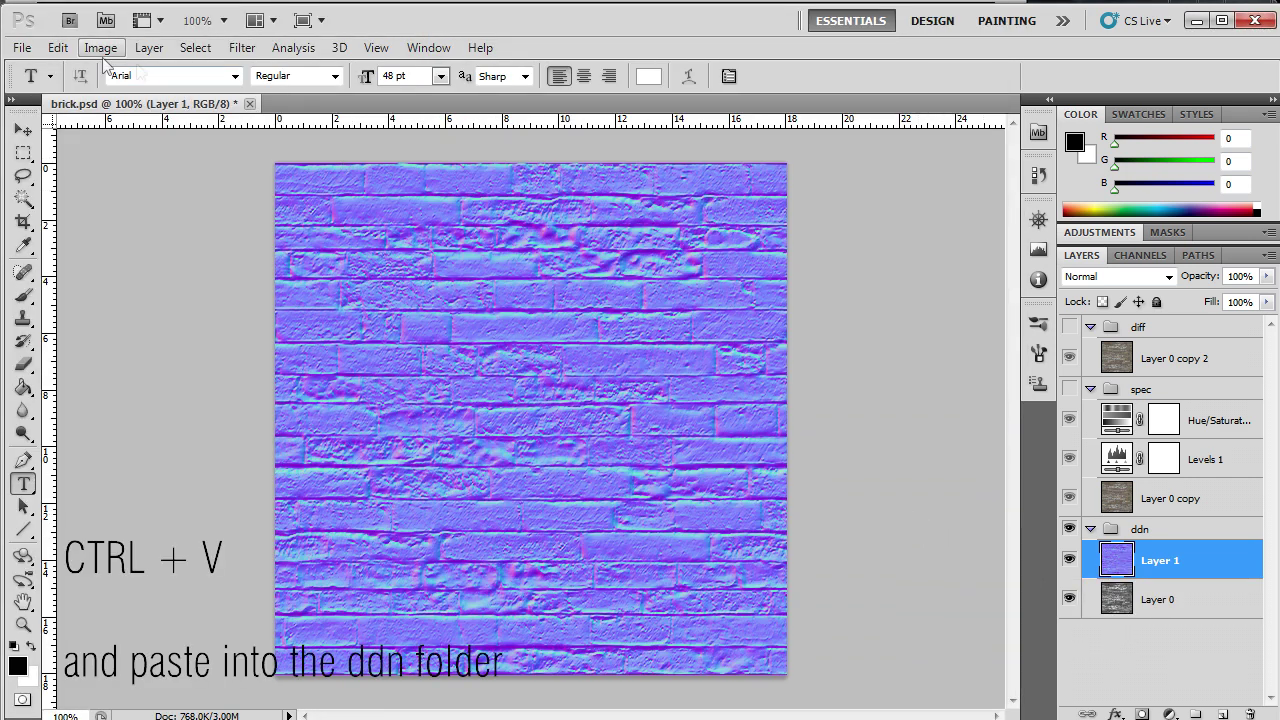
Step: Save the normal map as brick_ddn in the barcelona_pavillion folder, using the CryTIFPlugin format
left_click(21, 47)
left_click(48, 353)
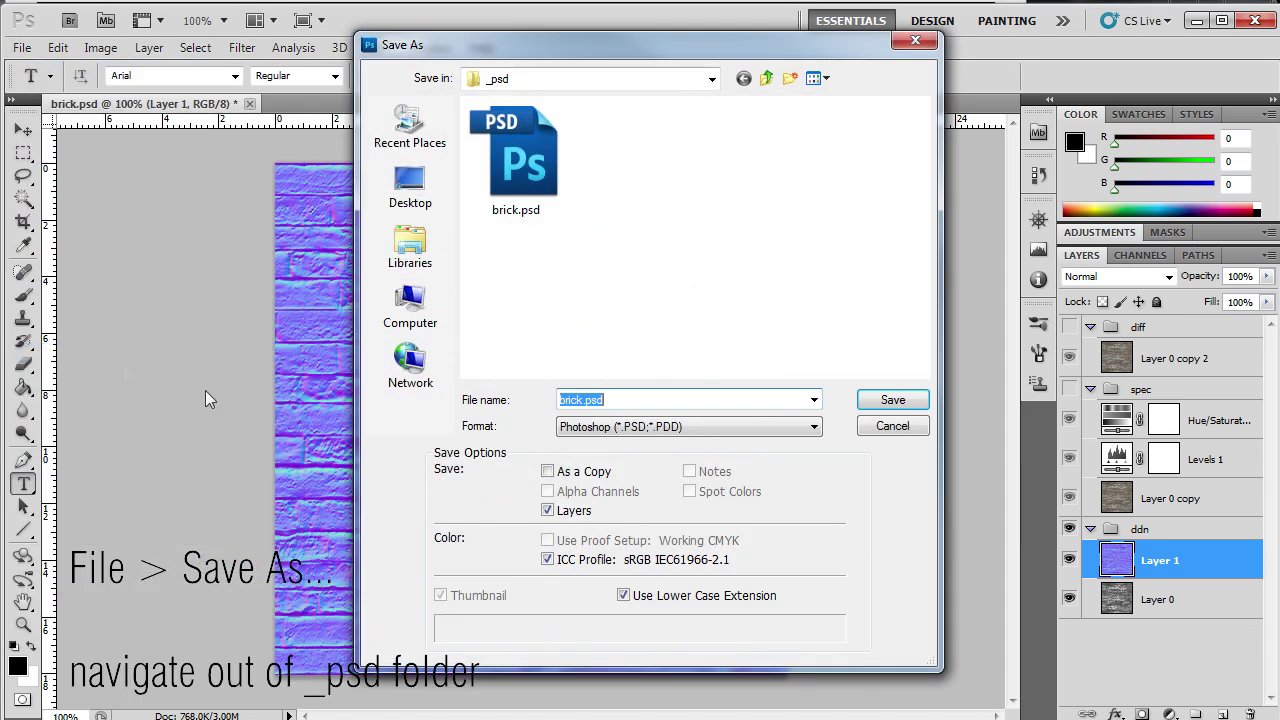
left_click(766, 80)
left_click(585, 428)
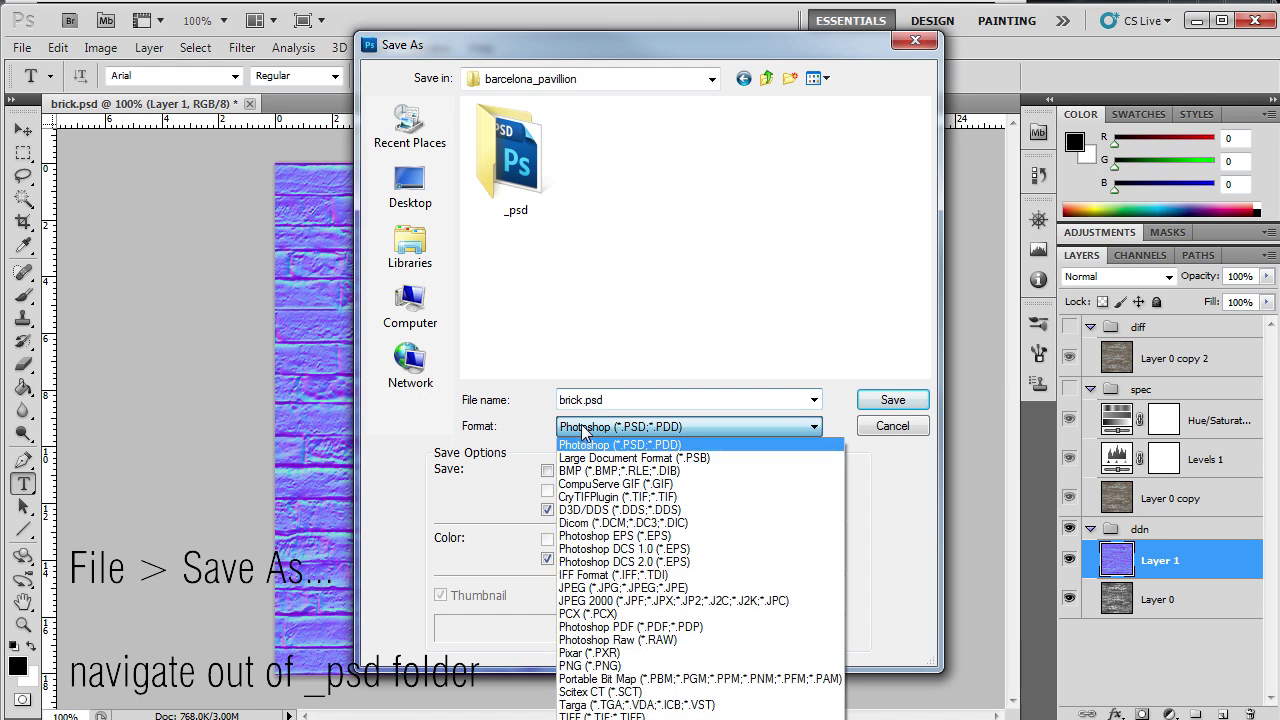
left_click(588, 494)
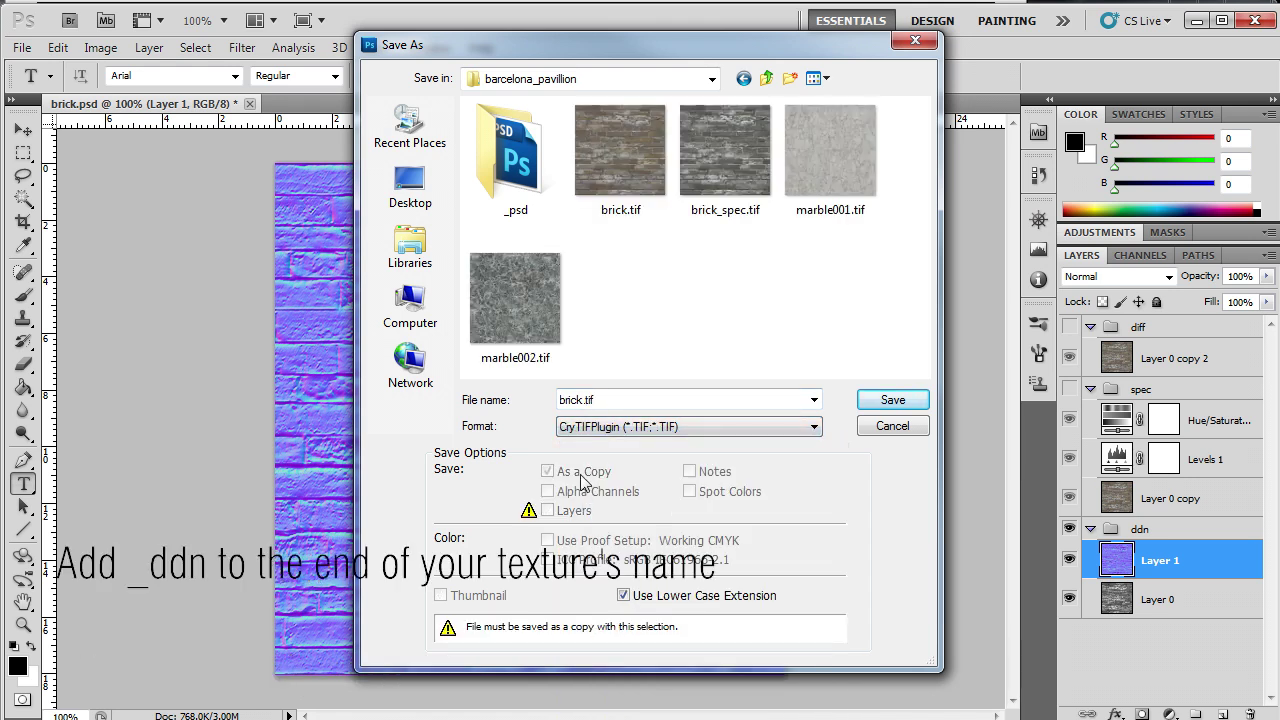
double_click(690, 397)
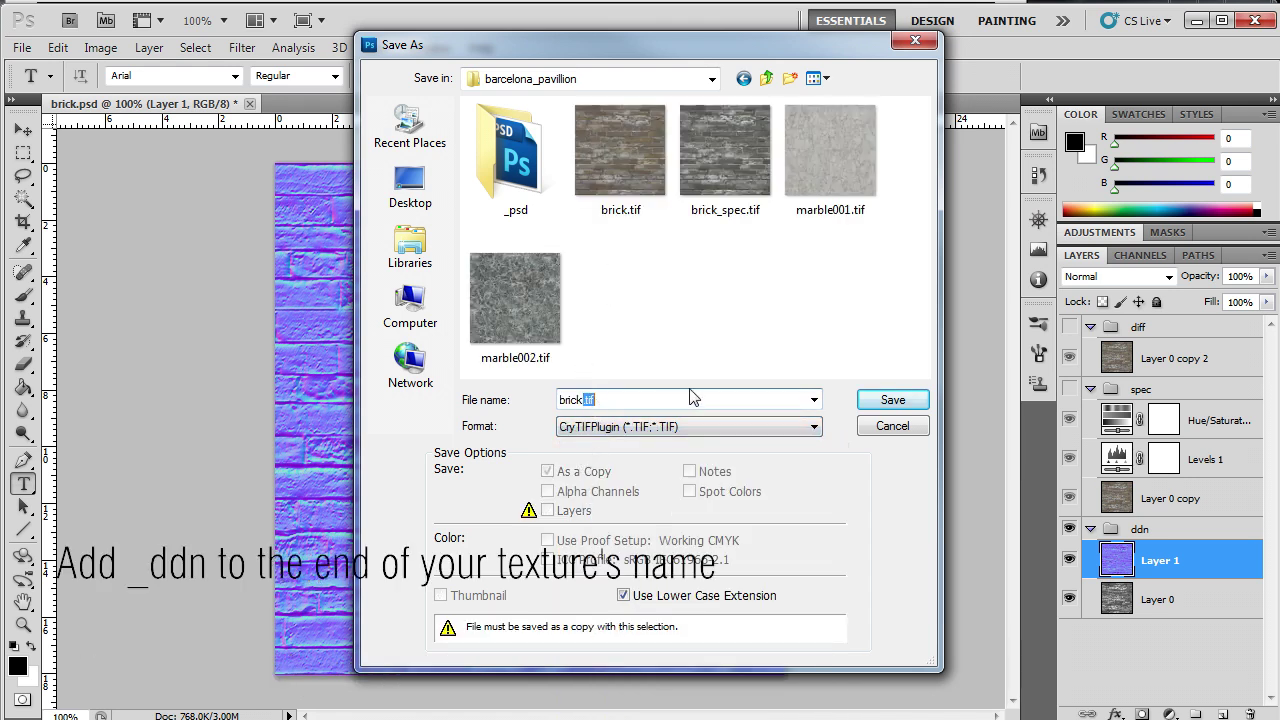
type("_ddn")
left_click(890, 400)
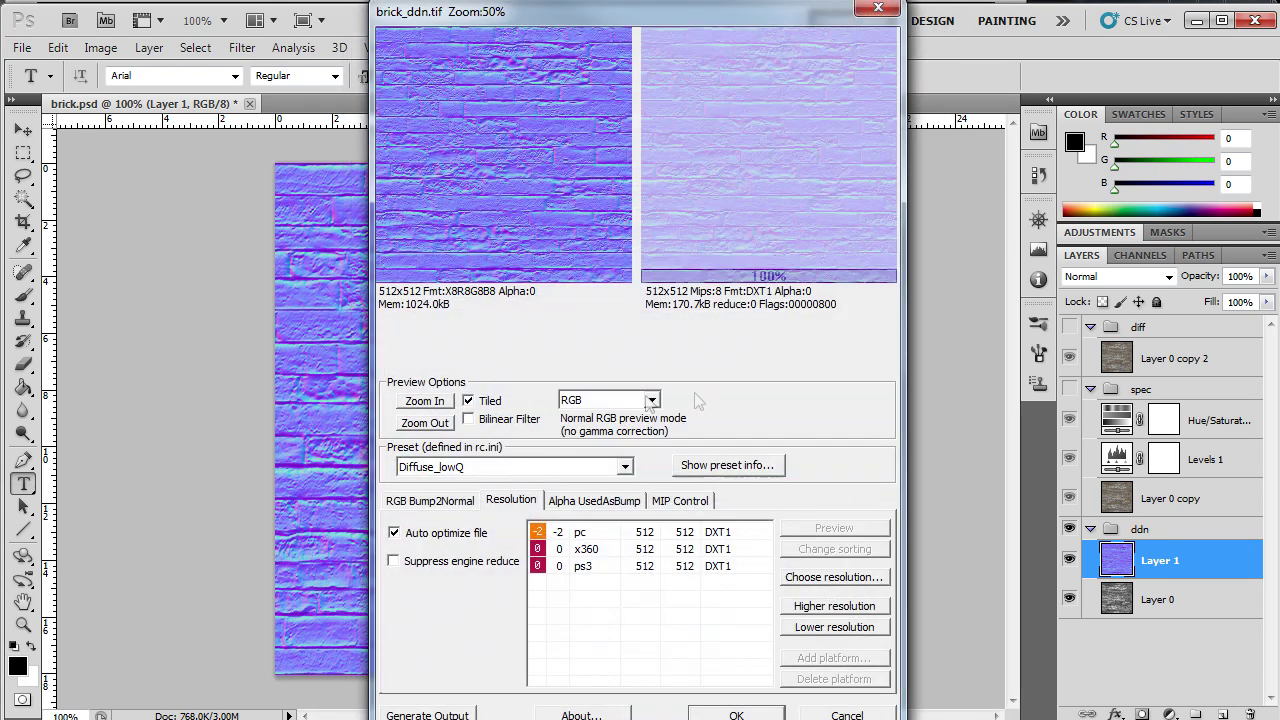
Step: Apply the Normalmap_lowQ preset to brick_ddn.tif and complete the CryTIF export
left_click(536, 468)
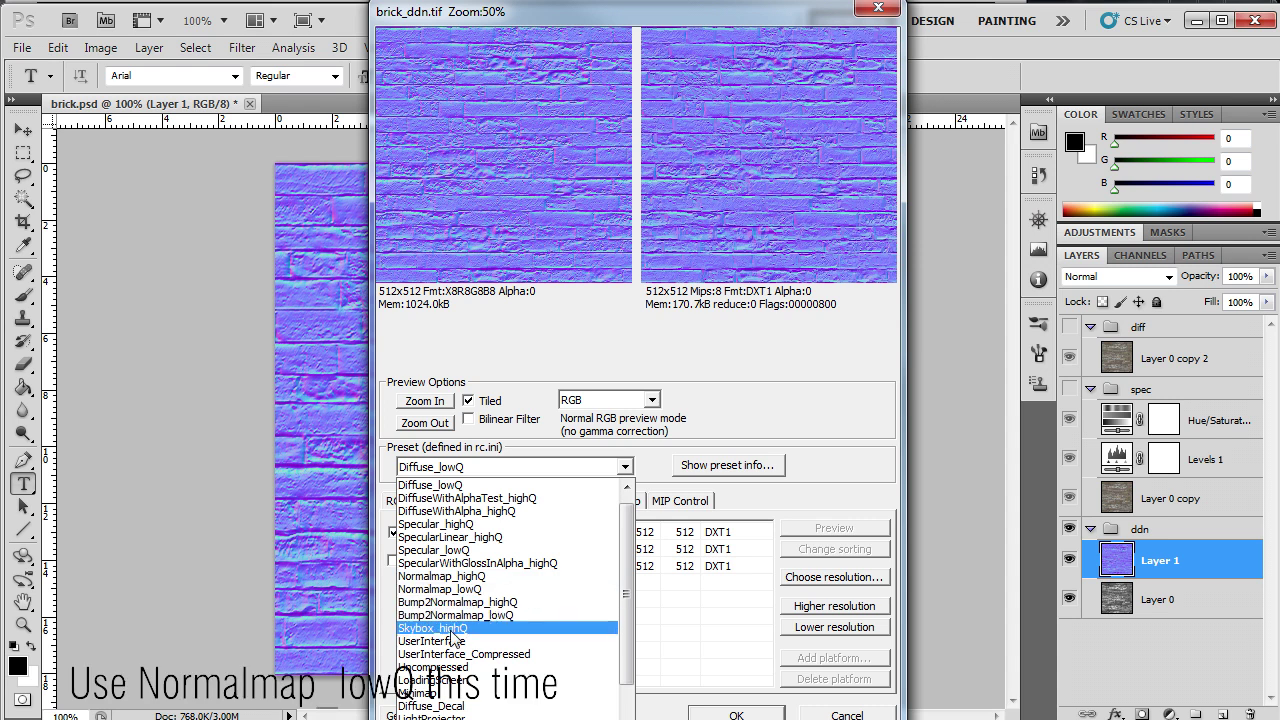
left_click(451, 591)
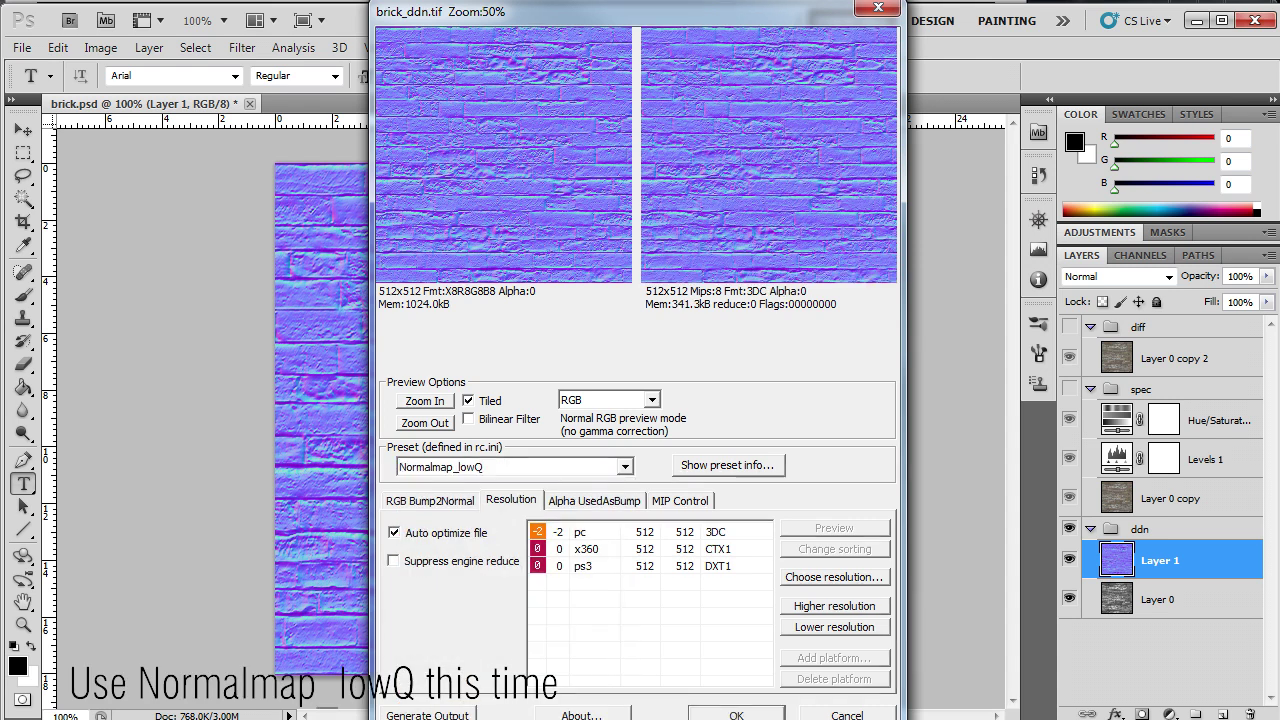
left_click(730, 715)
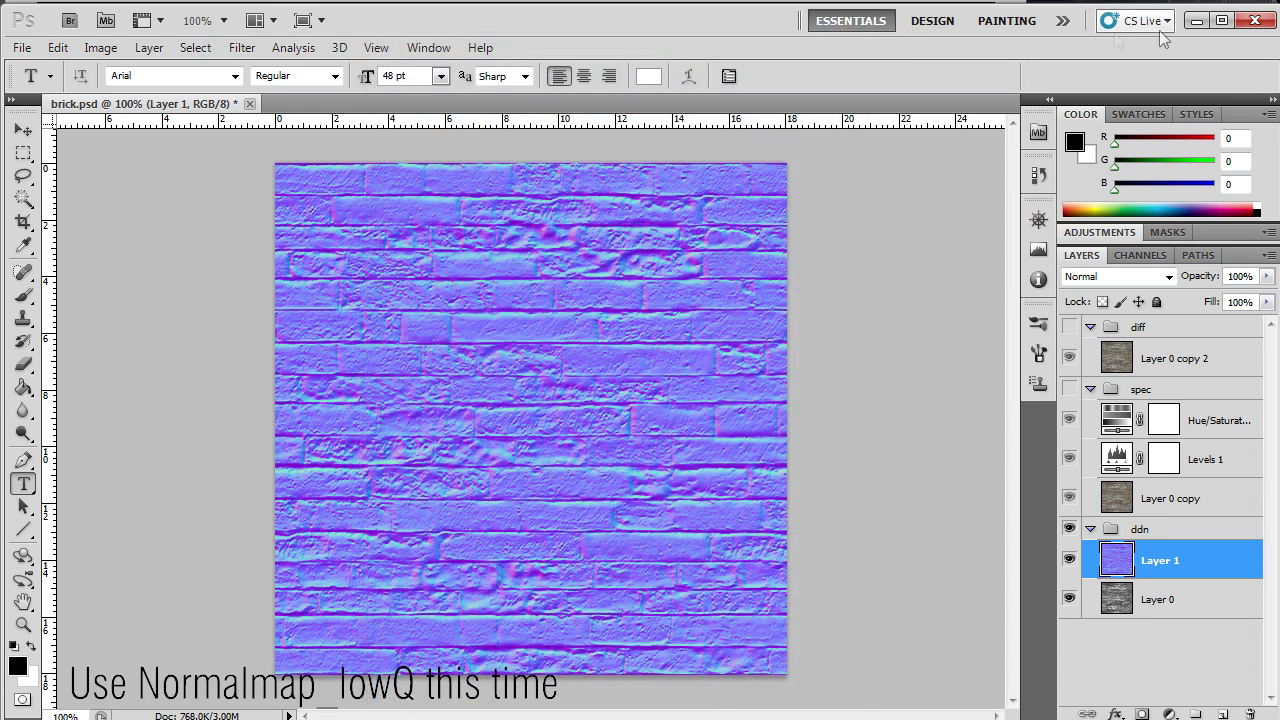
Step: Switch to the CryEngine Sandbox and open the brick sub-material of barcelona_pavilion in the Material Editor
left_click(1196, 20)
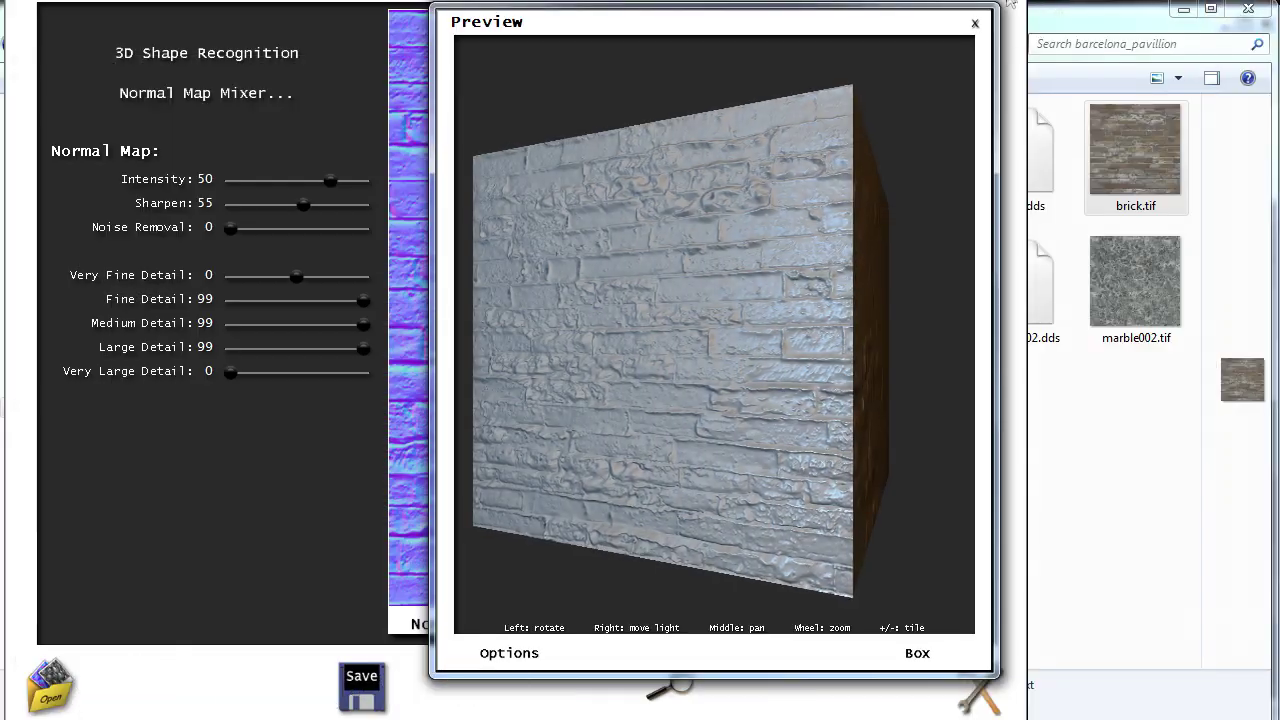
left_click(1040, 25)
left_click(1183, 8)
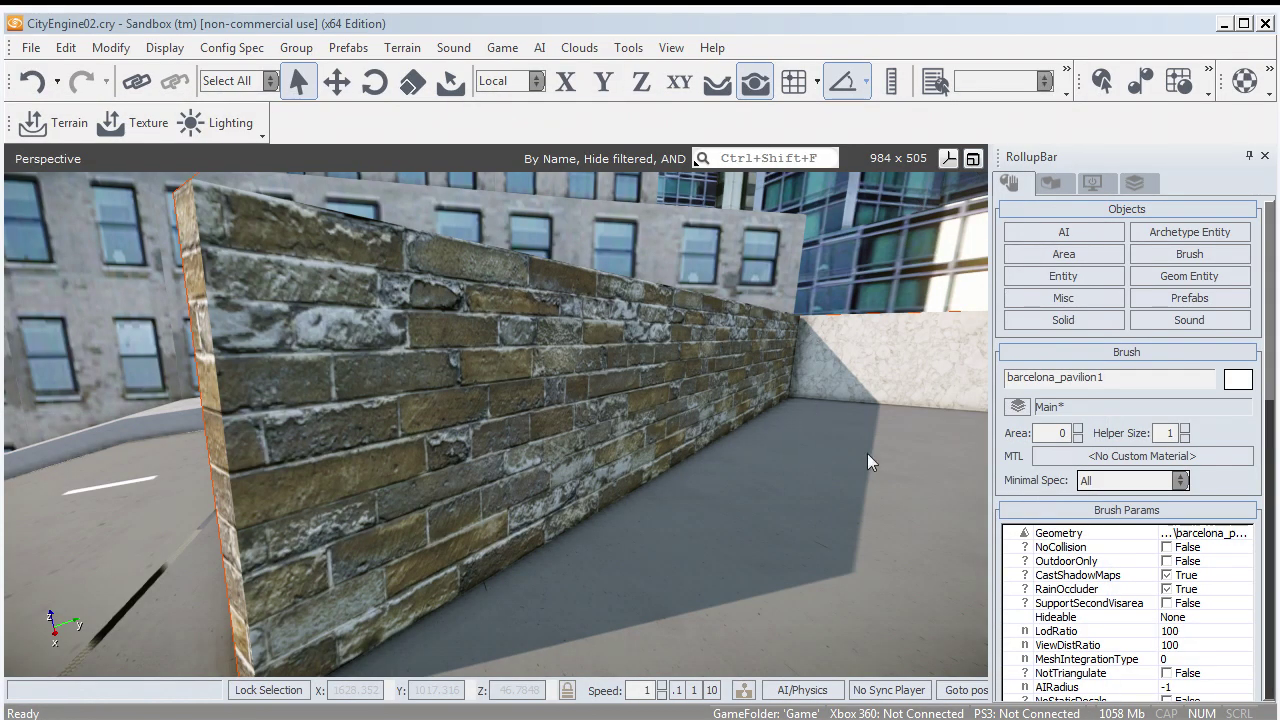
left_click(1081, 460)
left_click(48, 196)
left_click(112, 213)
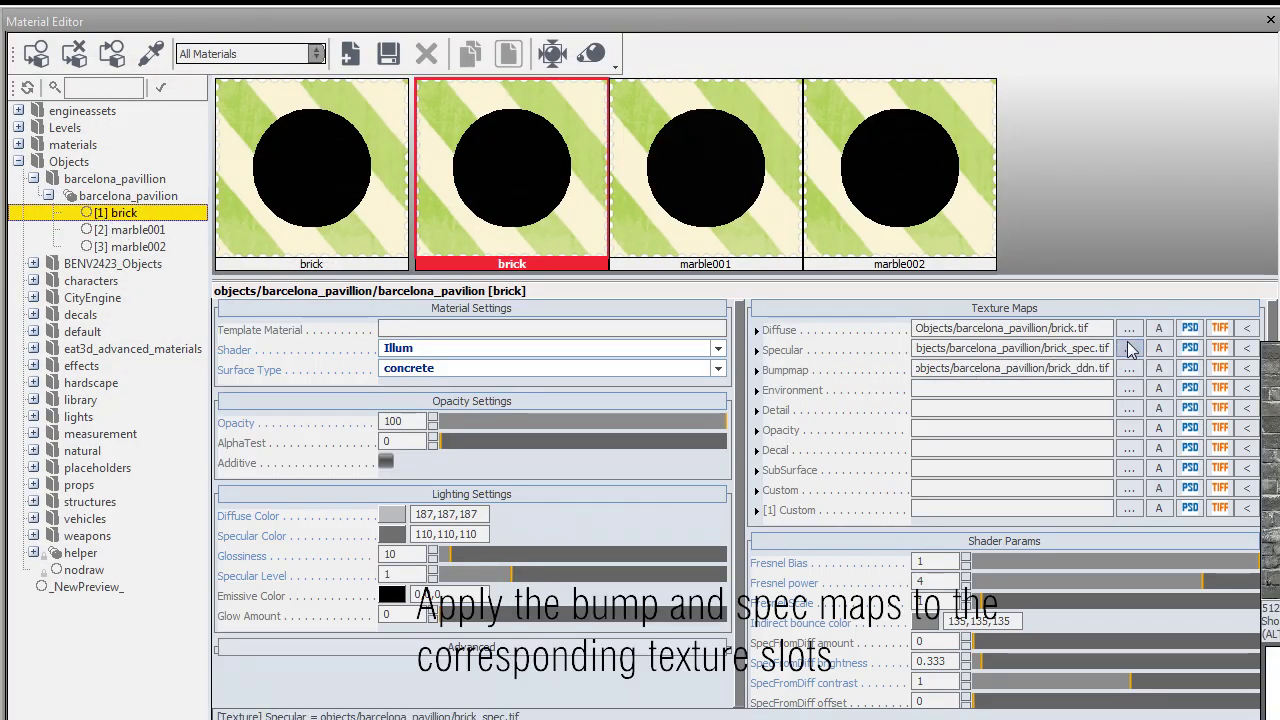
Step: Assign brick_spec.tif as the brick material's Specular map and brick_ddn.tif as its Bumpmap
left_click(1128, 348)
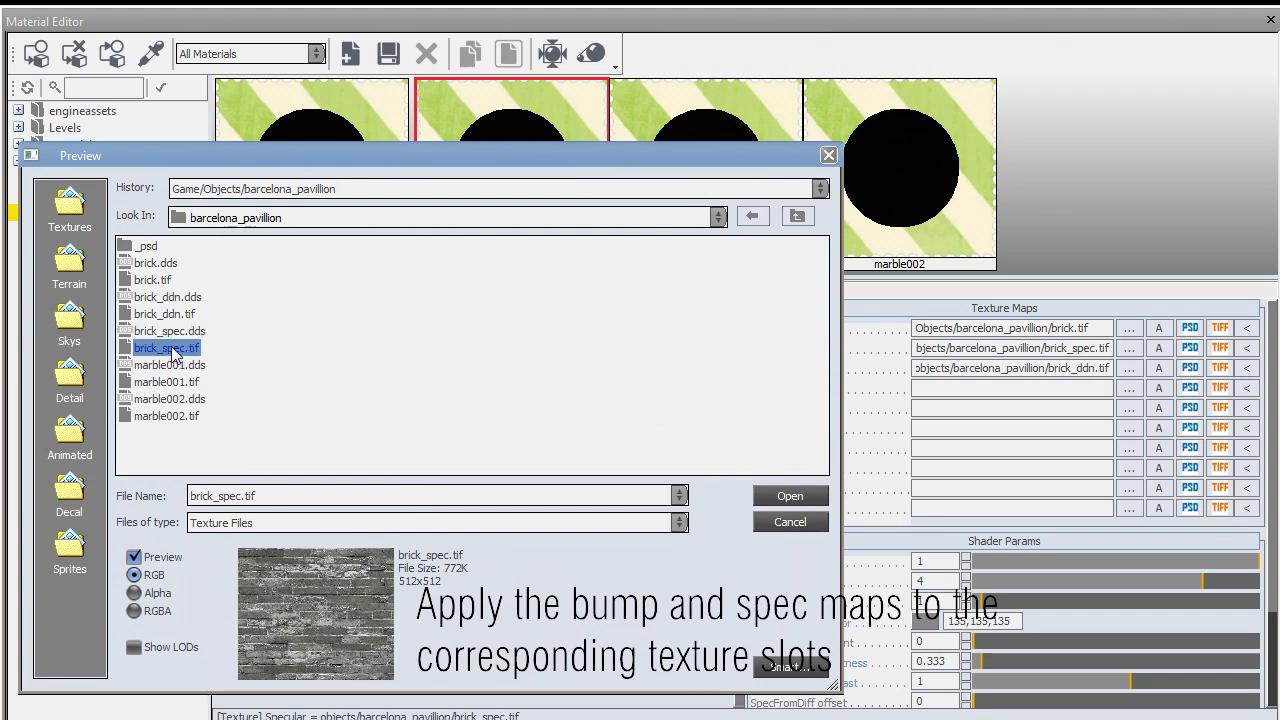
left_click(780, 496)
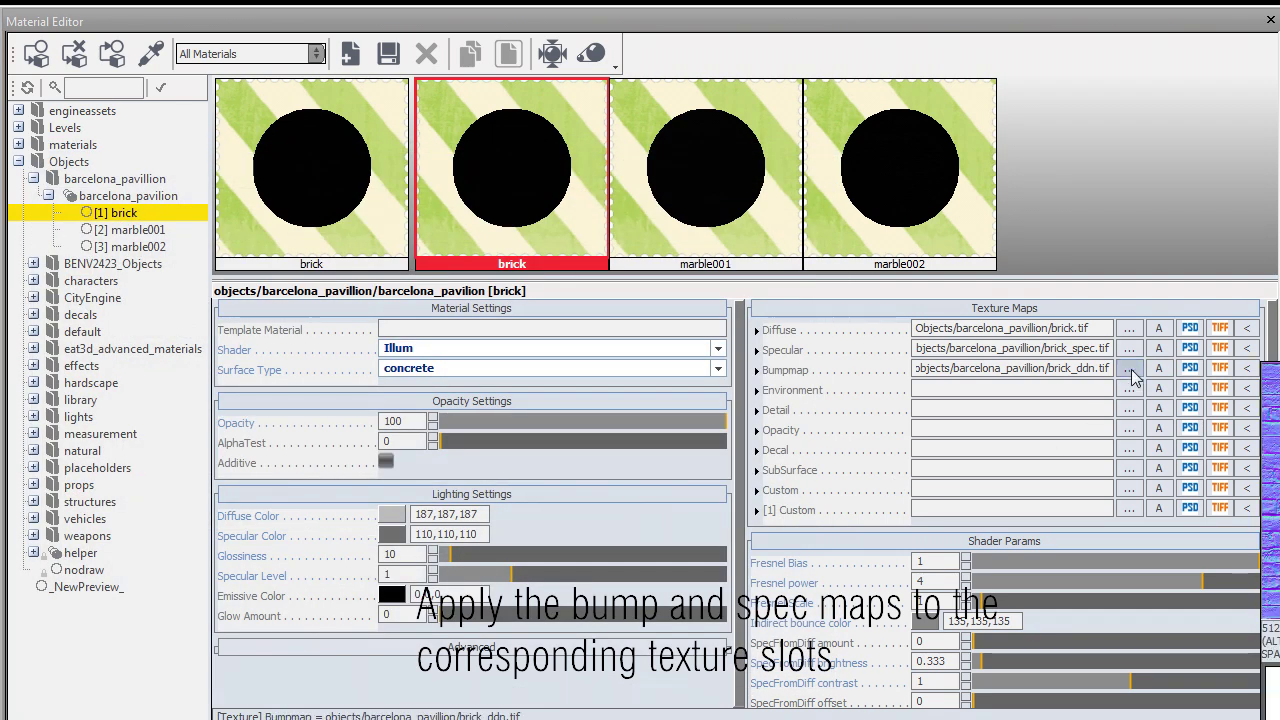
left_click(1128, 368)
left_click(768, 498)
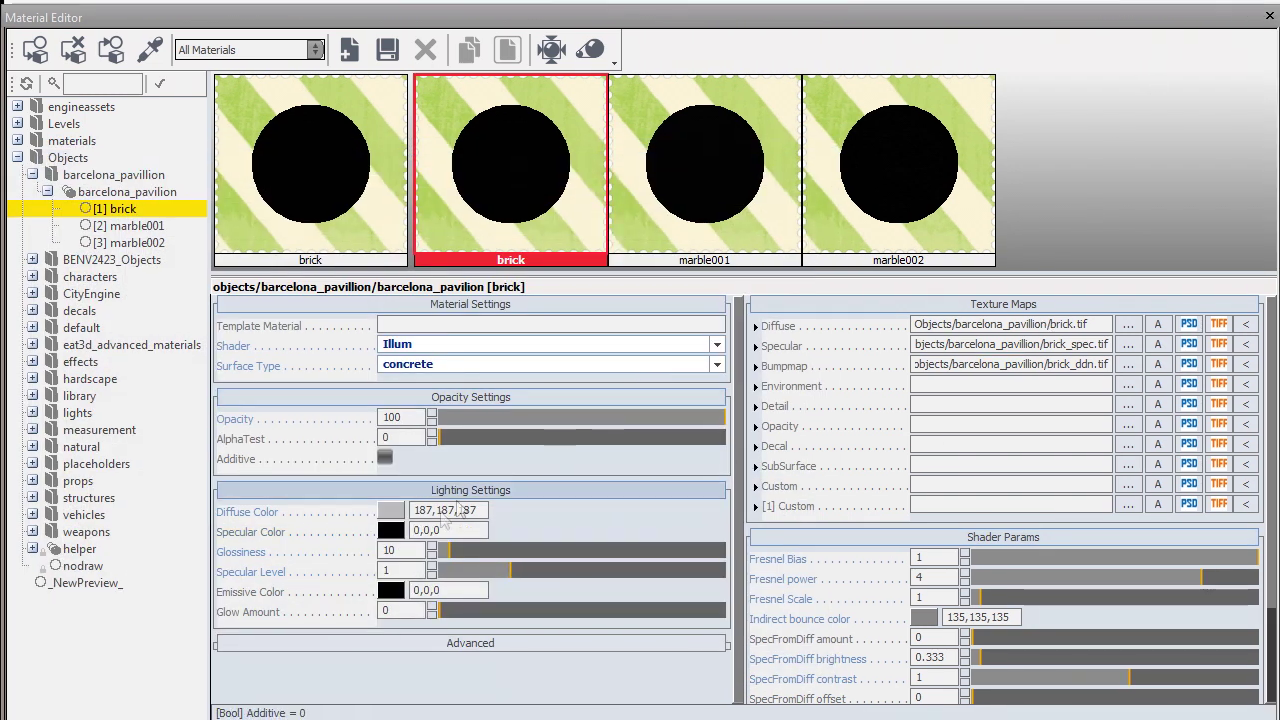
Step: Set the brick material's Specular Color to 151,151,151 and choose concrete as its surface type
left_click(392, 534)
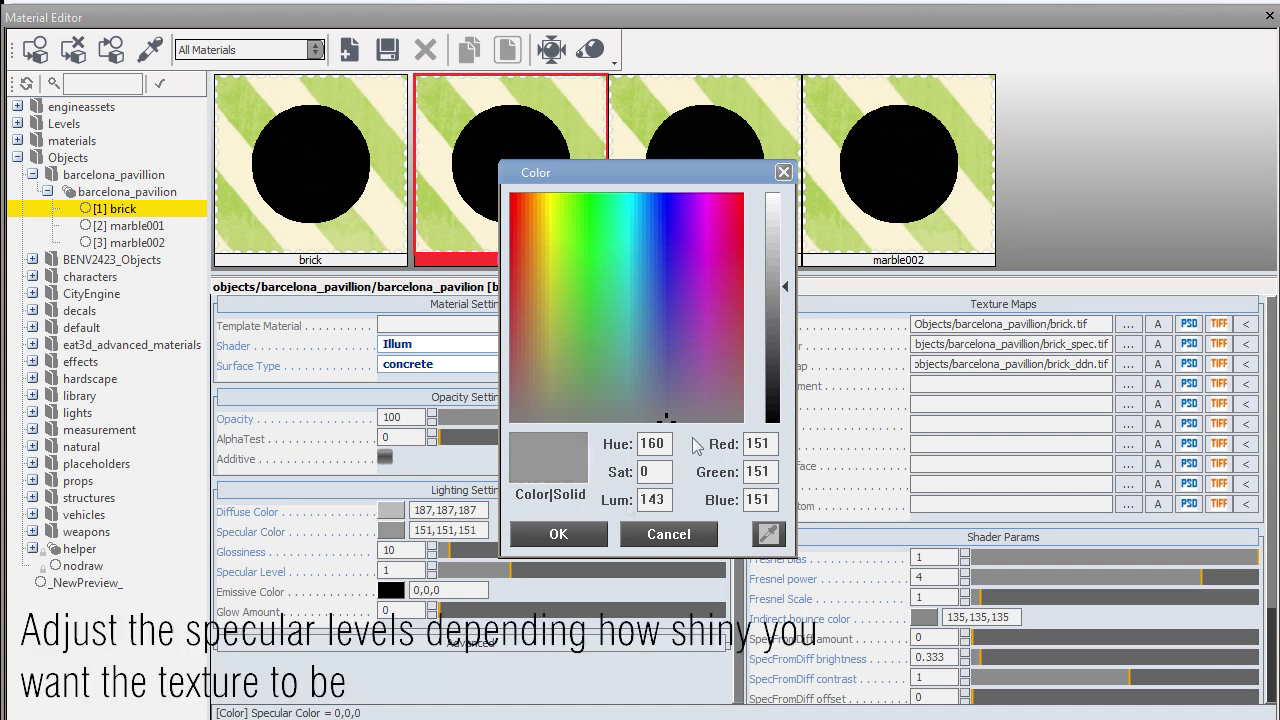
left_click(563, 532)
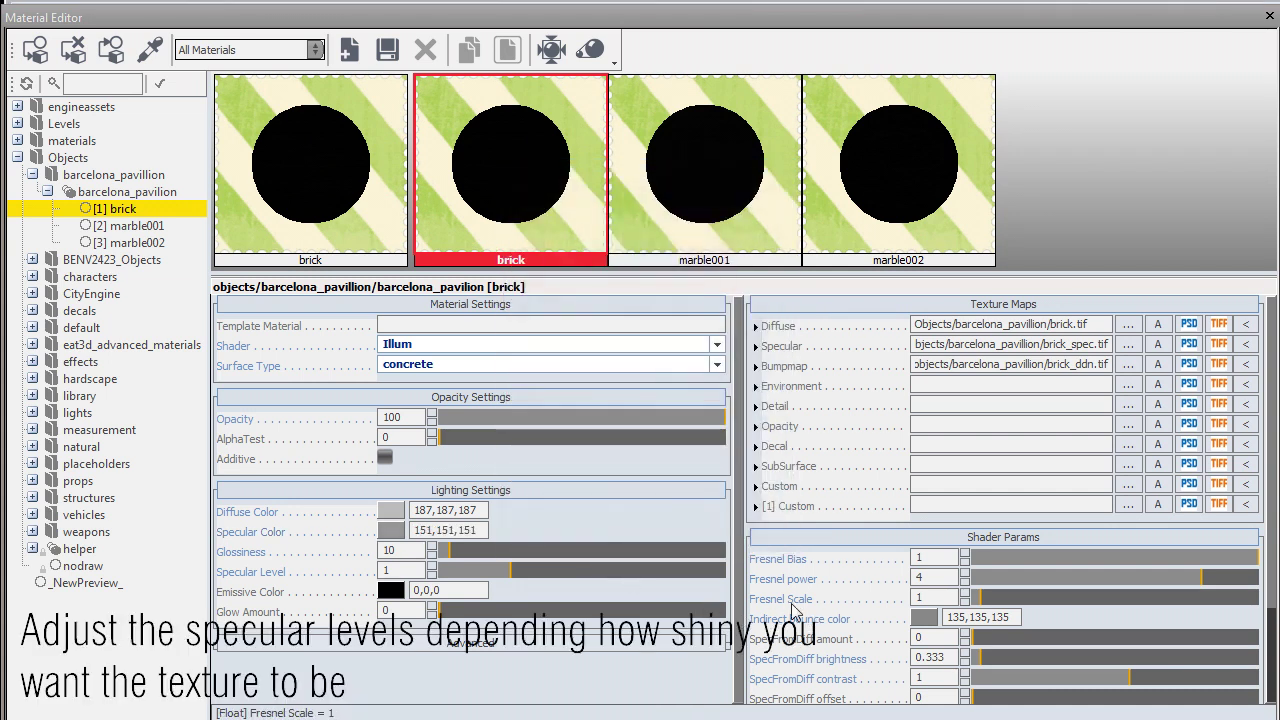
left_click(688, 366)
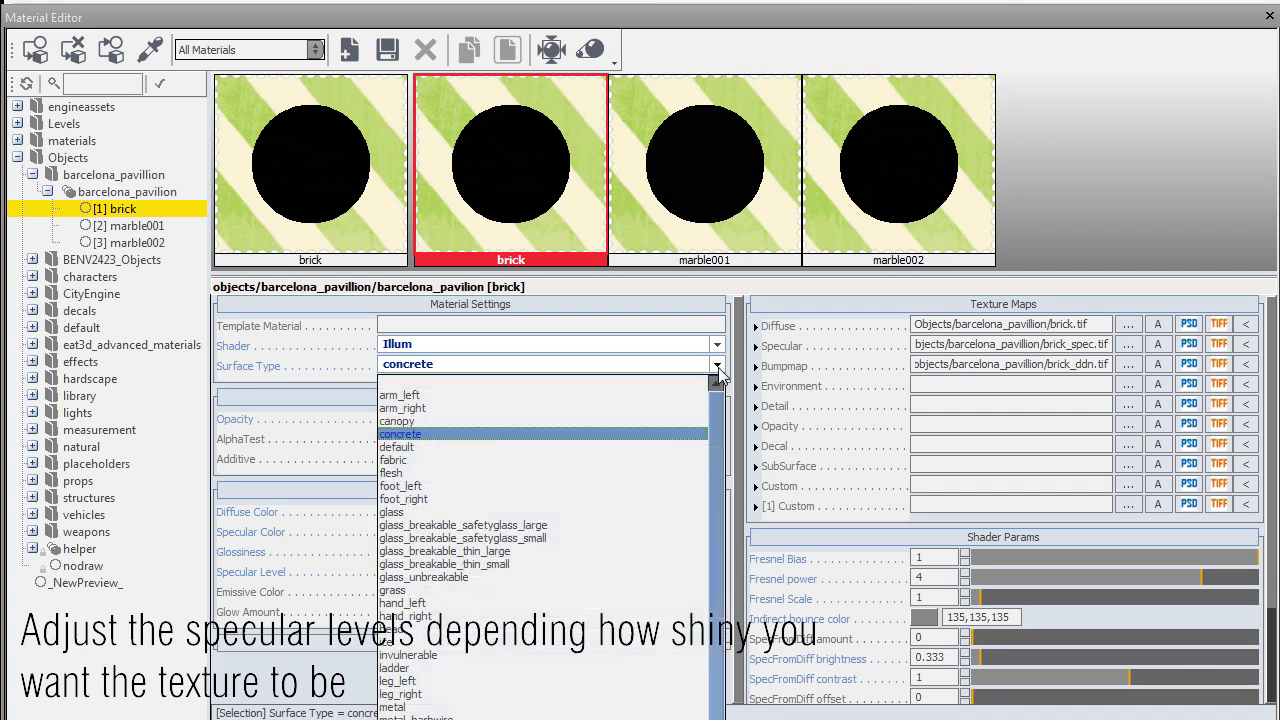
left_click(575, 443)
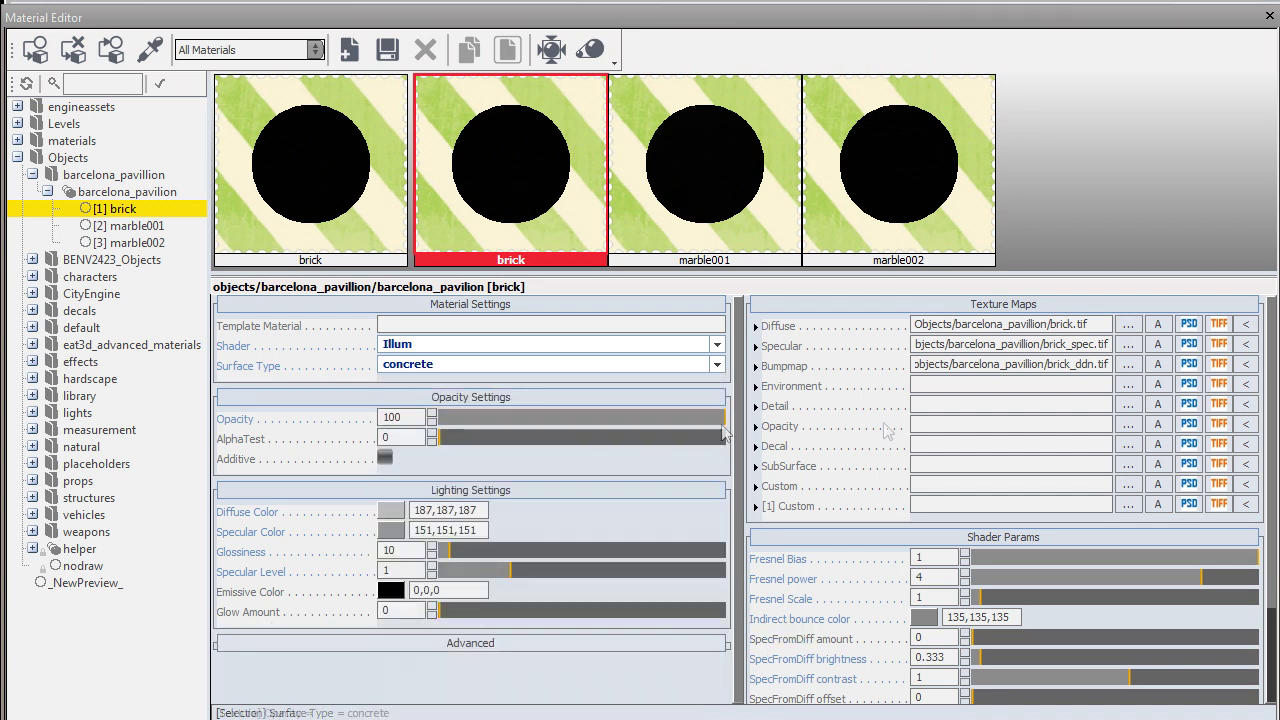
Step: Close the Material Editor and inspect the textured brick wall in game mode, returning to the editor when done
left_click(1266, 20)
key("ctrl+g")
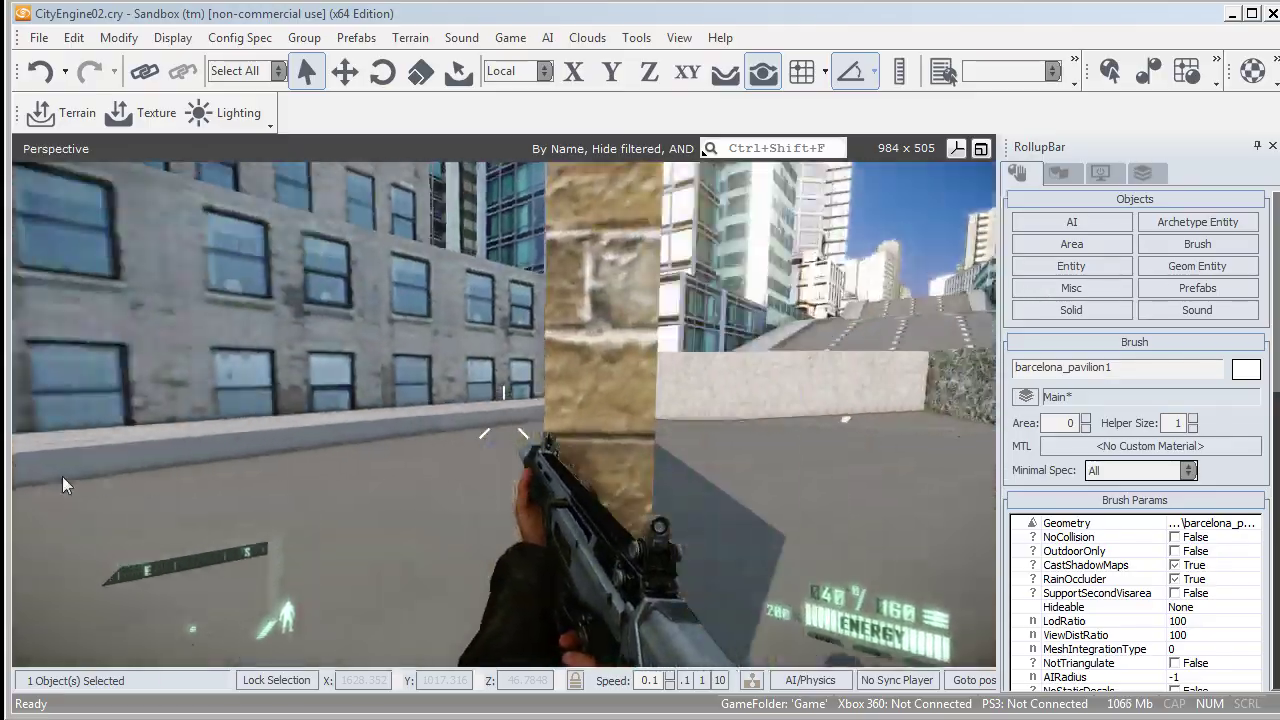
mouse_move(14, 455)
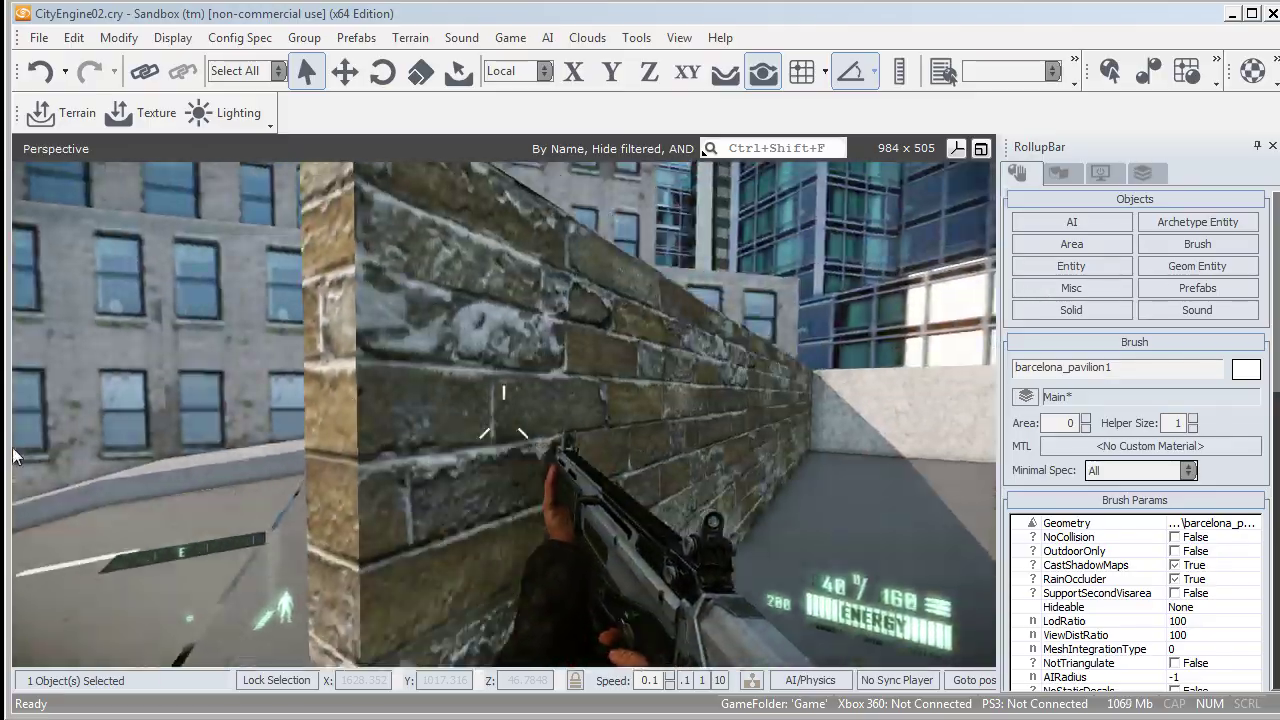
key("Escape")
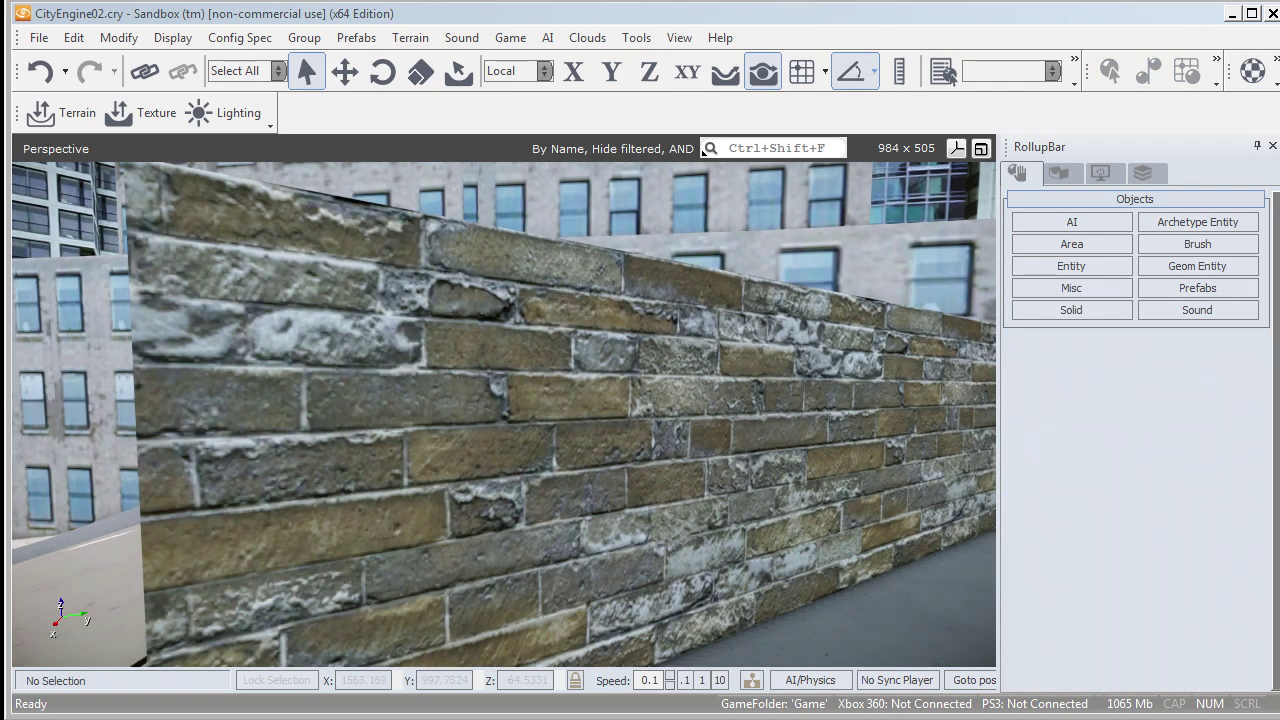